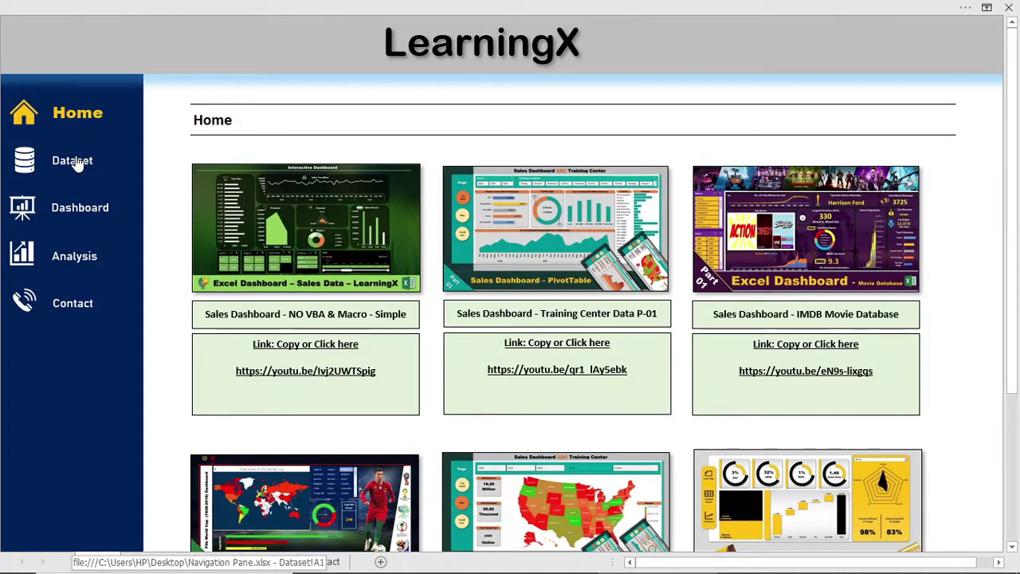
Tour the finished workbook's Home, Dataset, Dashboard, Analysis and Contact pages through the sidebar navigation links
click(77, 164)
click(79, 213)
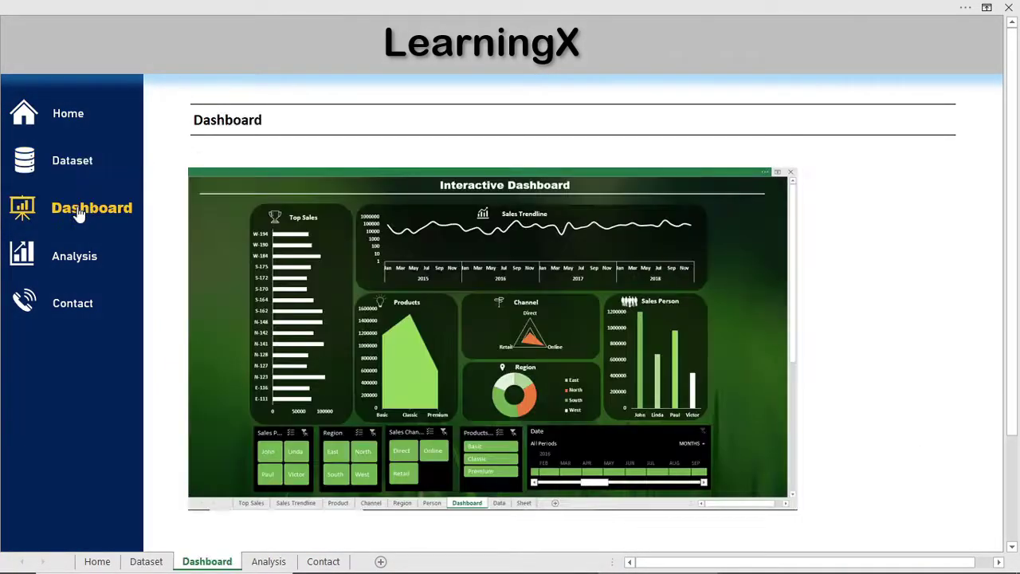
click(78, 262)
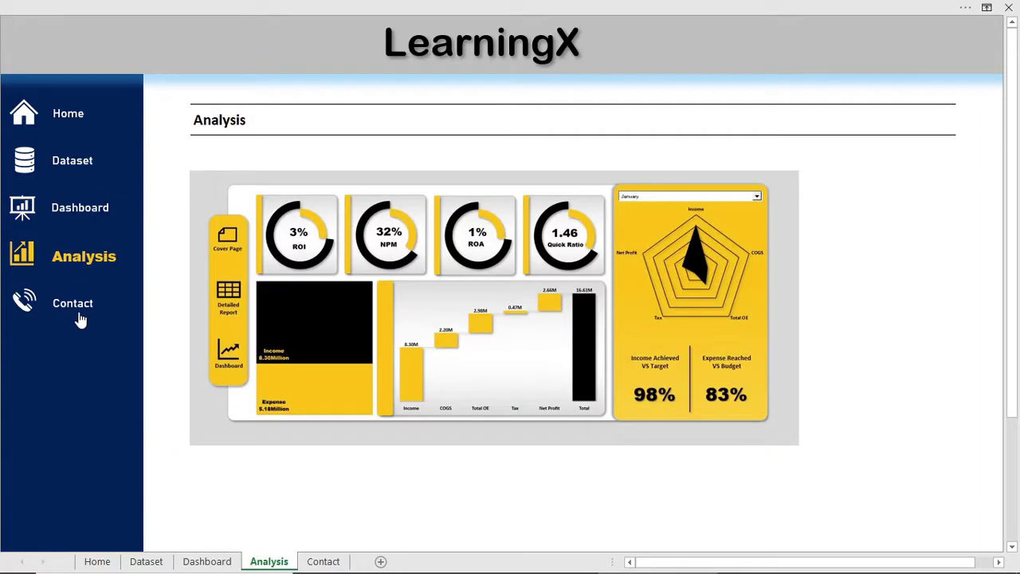
click(78, 308)
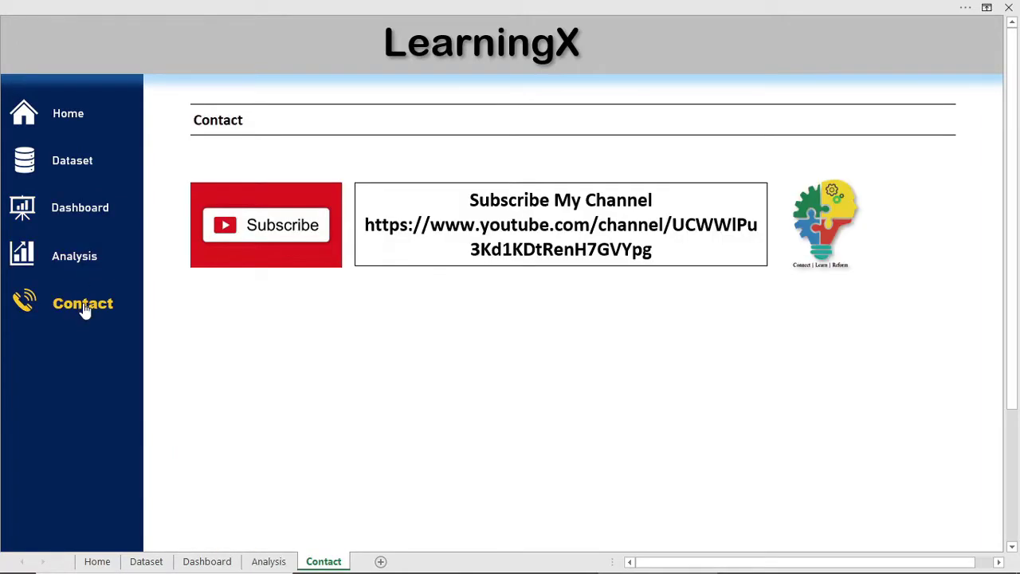
click(81, 130)
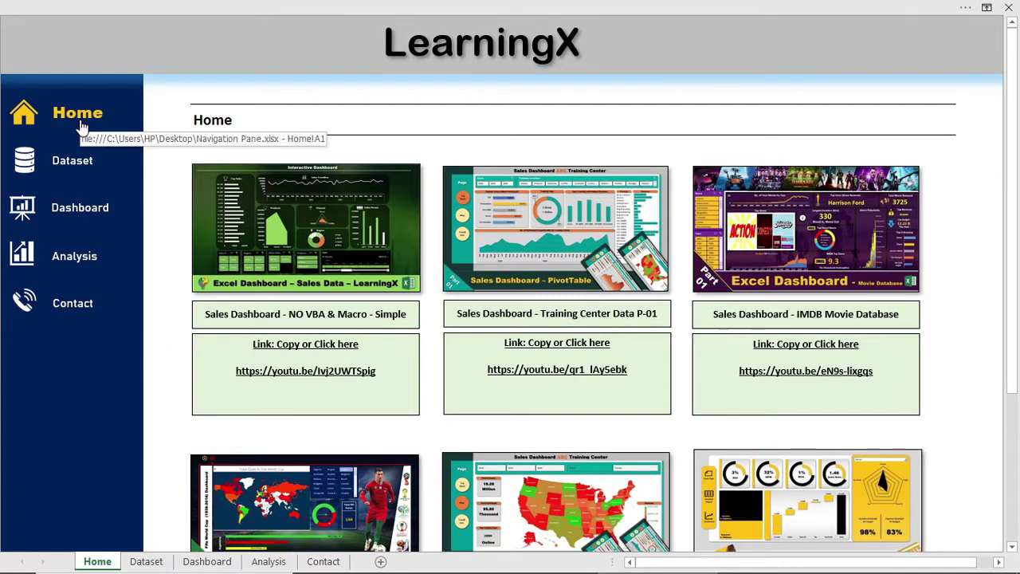
scroll(933, 251, down, 5)
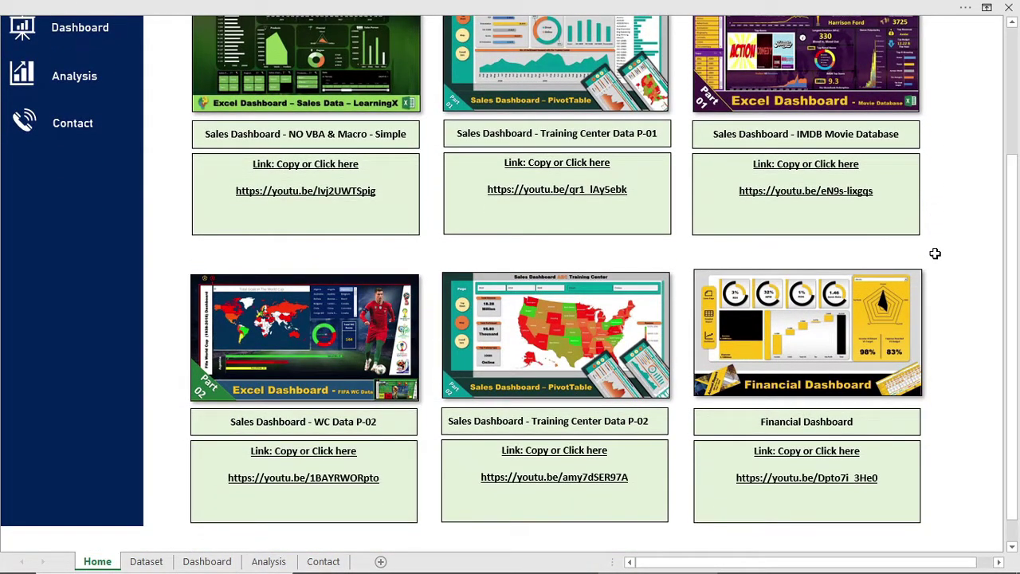
scroll(934, 253, up, 5)
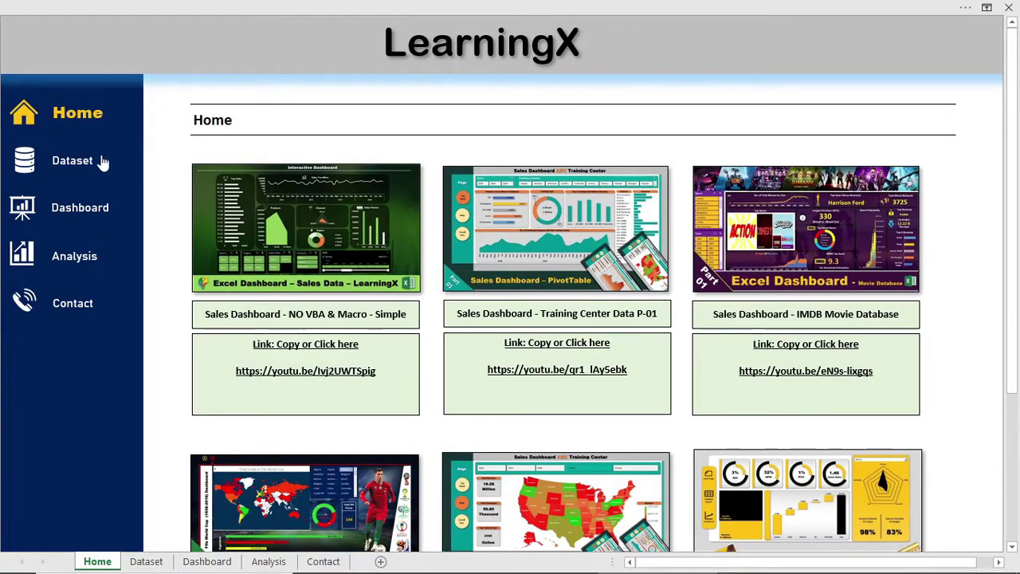
click(80, 162)
click(75, 206)
click(71, 266)
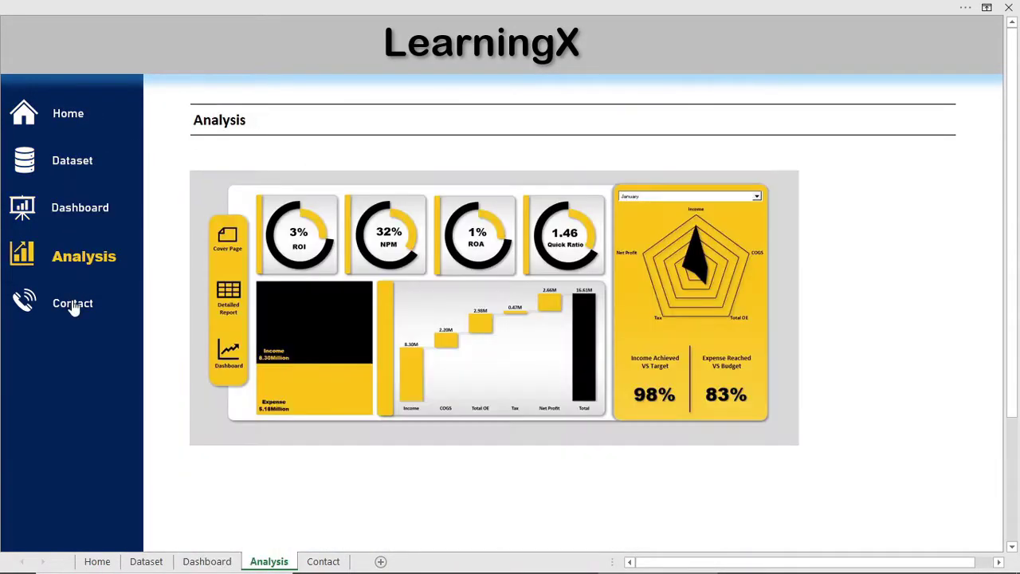
click(73, 309)
click(79, 115)
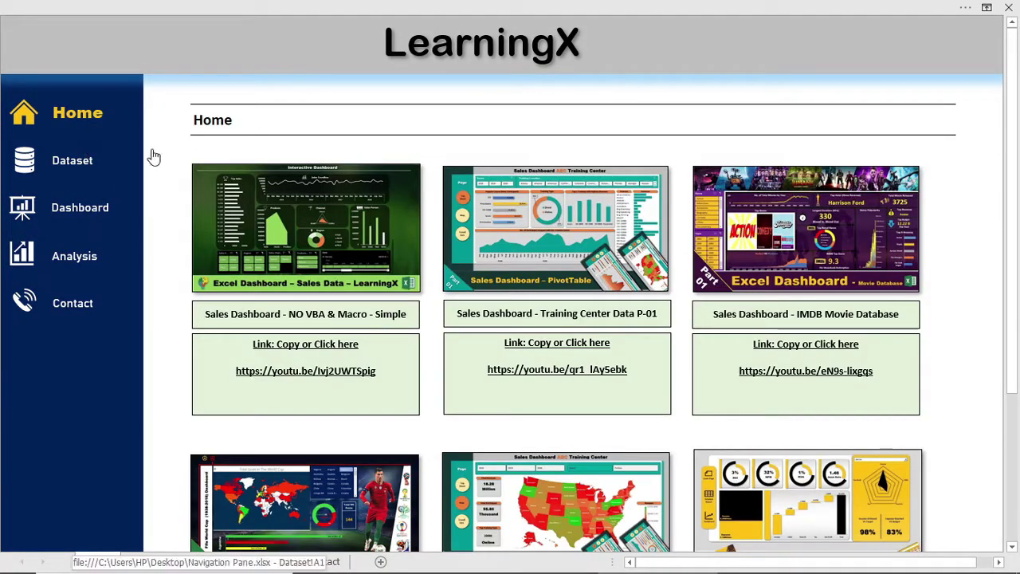
click(74, 158)
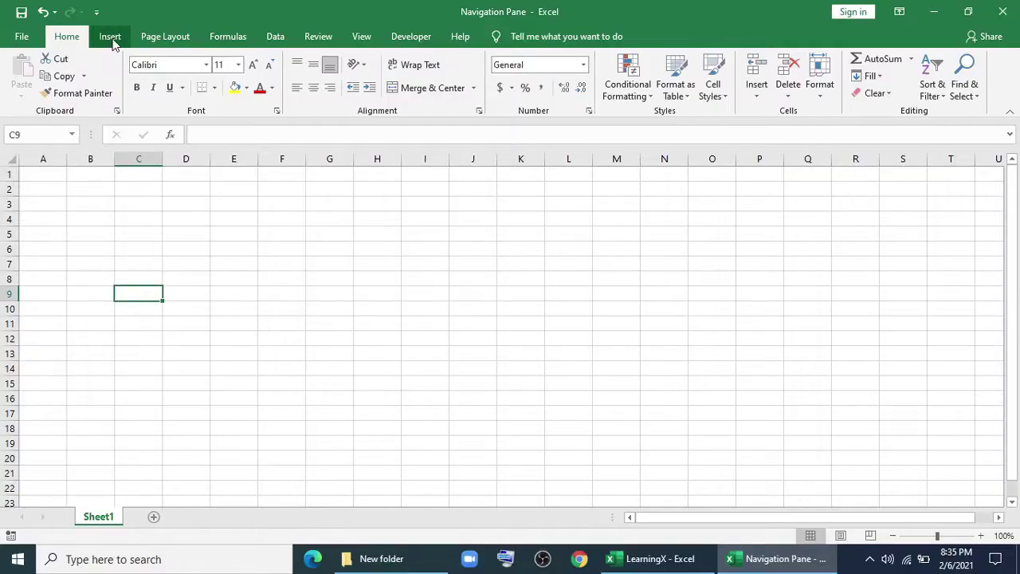
Draw a rectangle about 4.29" high and 2.01" wide and place it over columns A to C, starting at cell A1
click(110, 37)
click(181, 87)
click(206, 140)
click(243, 208)
mouse_move(38, 172)
mouse_down()
mouse_move(98, 230)
mouse_move(184, 480)
mouse_up()
drag(152, 266, 119, 250)
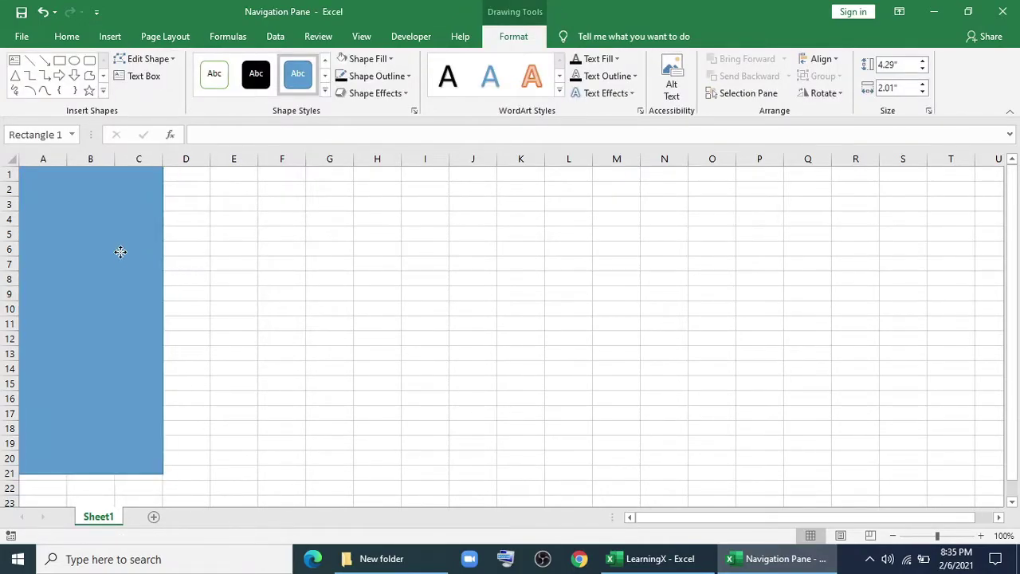
Extend the sidebar rectangle downwards to a height of about 8.1"
scroll(93, 210, down, 6)
drag(93, 205, 100, 478)
scroll(239, 361, up, 5)
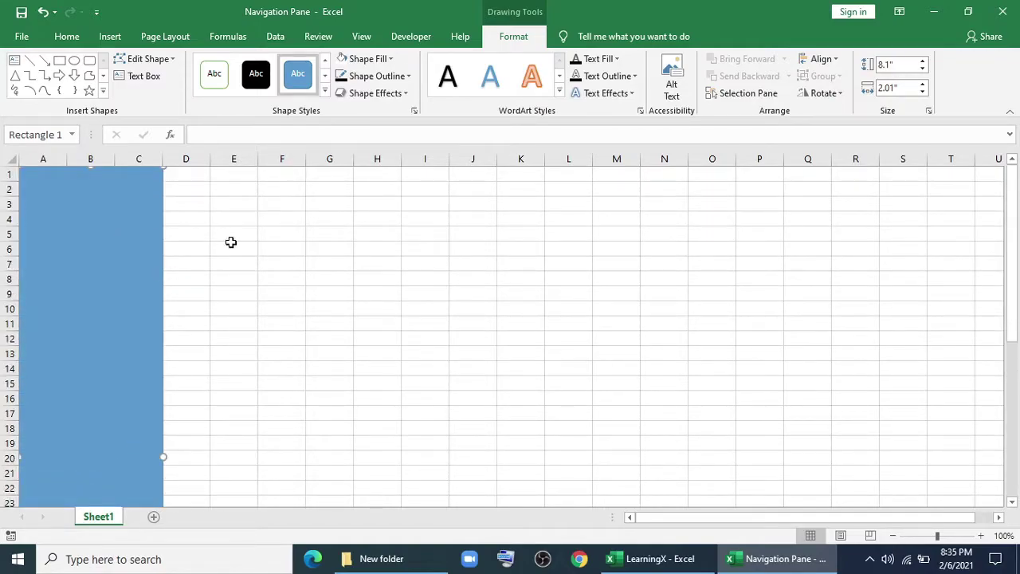
Duplicate the sidebar rectangle beside the original and shorten the copy to about 0.83" high, covering rows 1 to 4
drag(126, 251, 324, 242)
scroll(310, 446, down, 10)
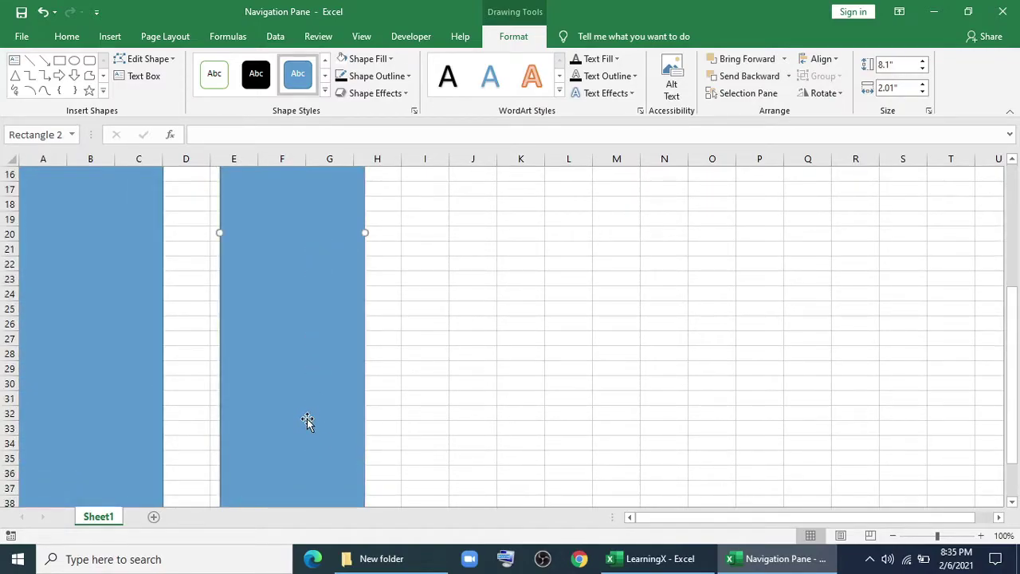
drag(291, 297, 292, 225)
click(67, 36)
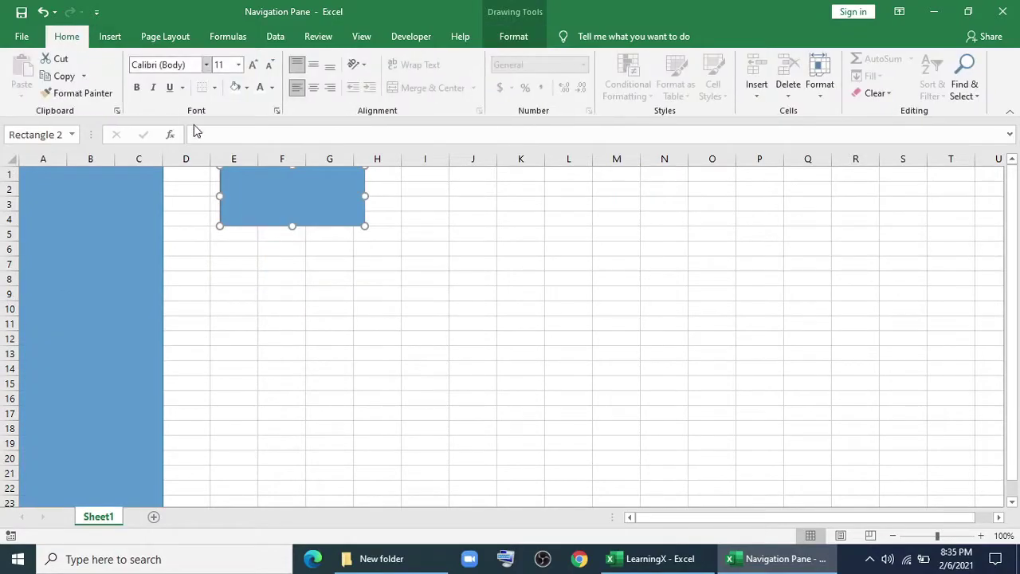
Move the short rectangle to cell A1 and widen it into a header band about 14.97" wide
drag(244, 200, 43, 198)
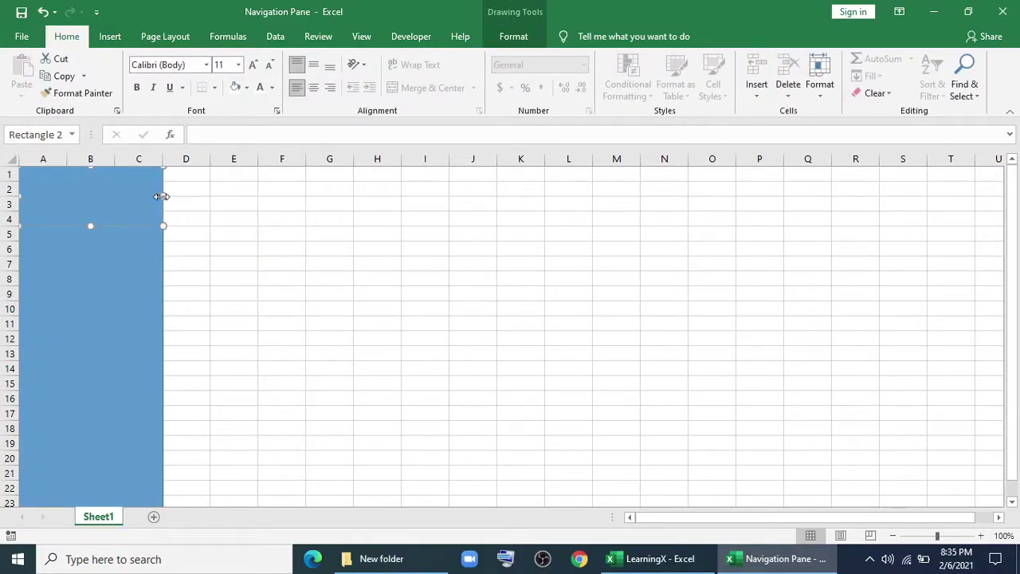
drag(162, 196, 996, 196)
drag(831, 516, 653, 518)
Fill the sidebar rectangle with standard dark blue and remove its outline
click(129, 251)
click(514, 36)
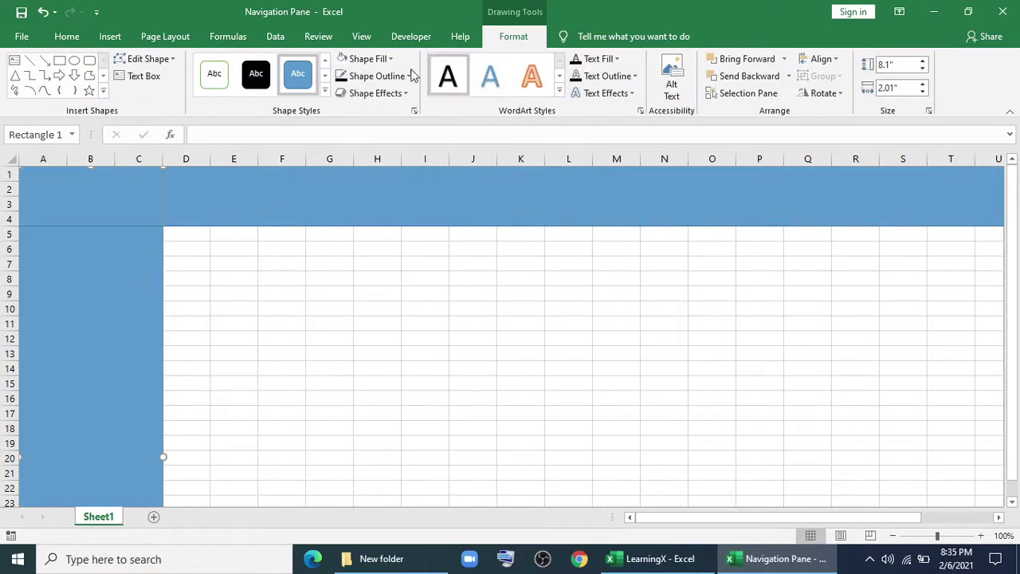
click(368, 58)
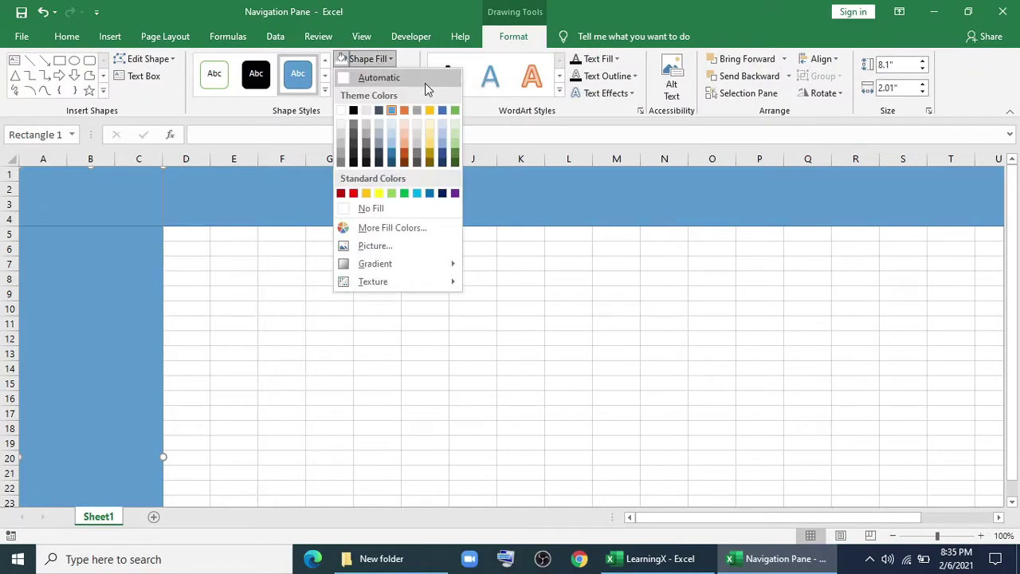
click(443, 194)
click(371, 76)
click(371, 224)
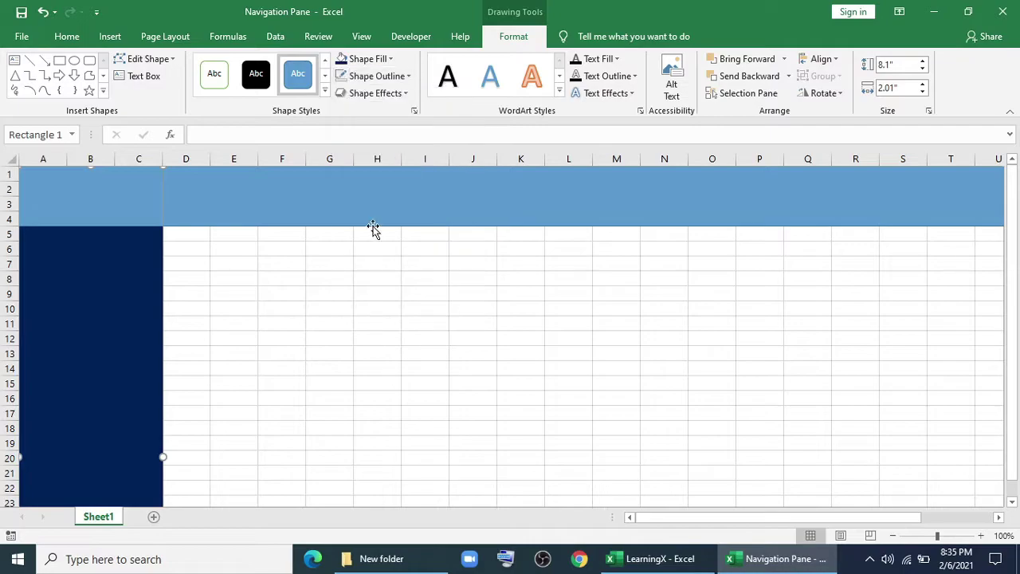
Fill the header rectangle with medium gray and remove its outline
click(325, 200)
click(368, 58)
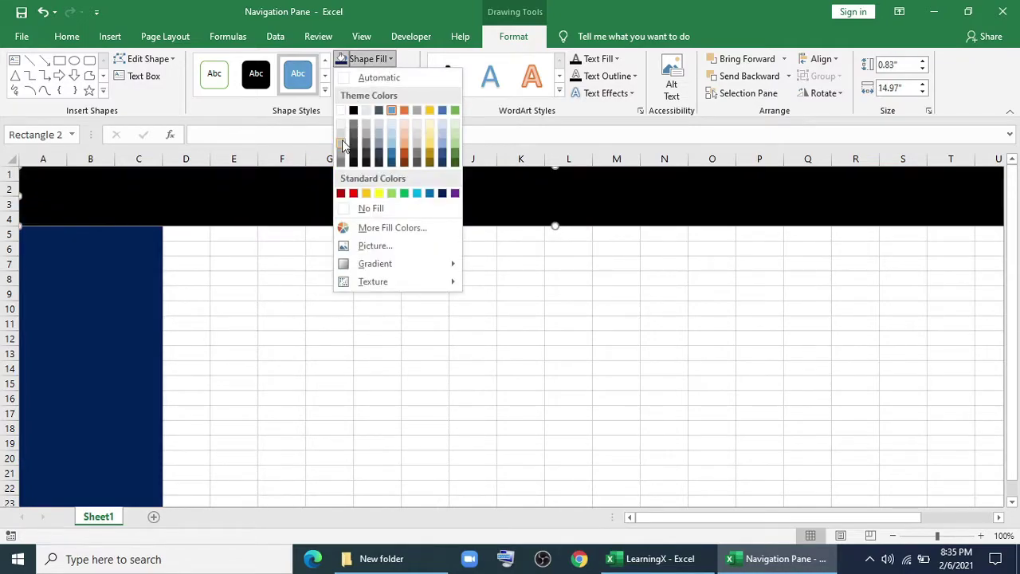
click(341, 141)
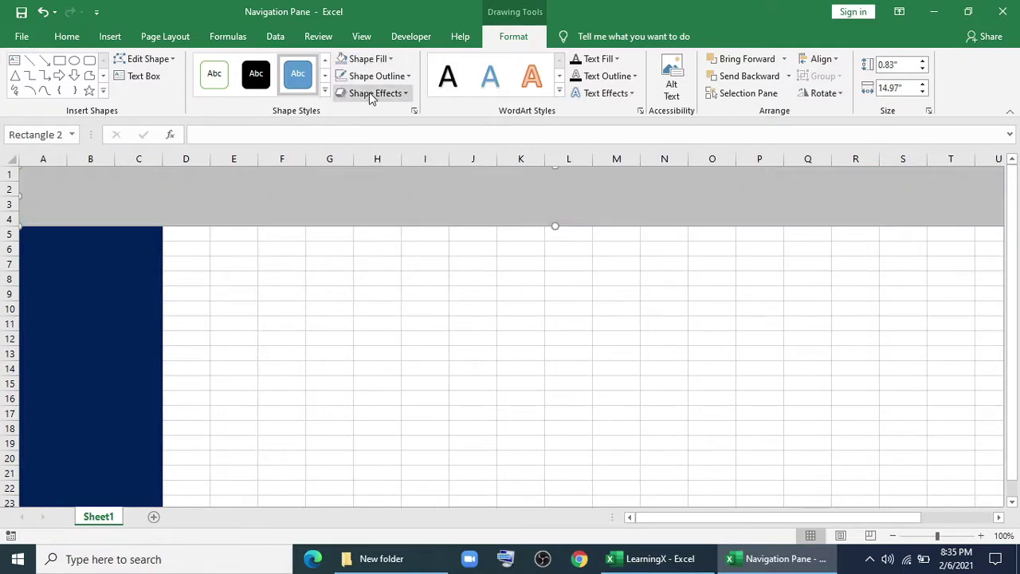
click(373, 76)
click(378, 227)
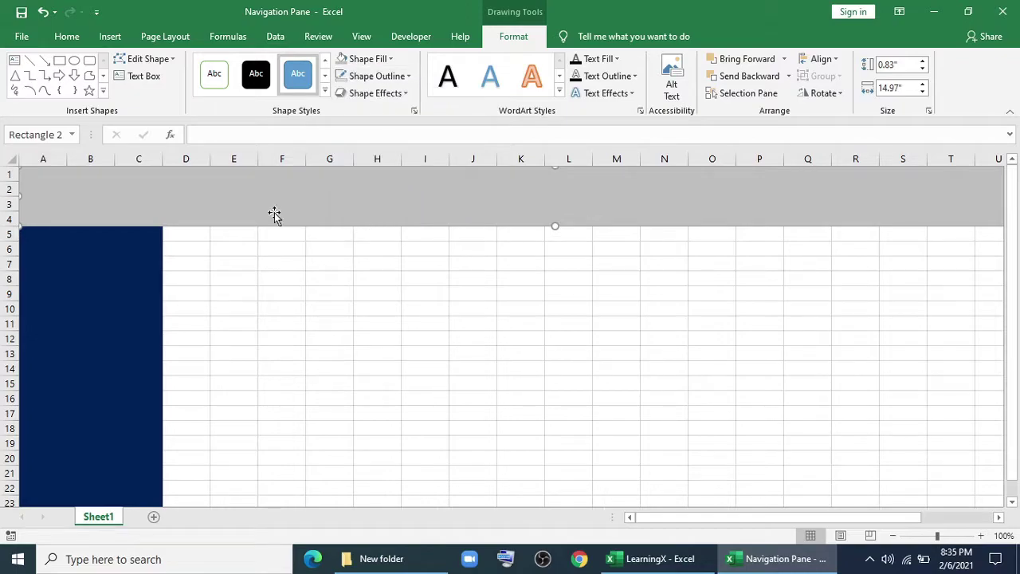
Hide the gridlines on Sheet1
click(361, 36)
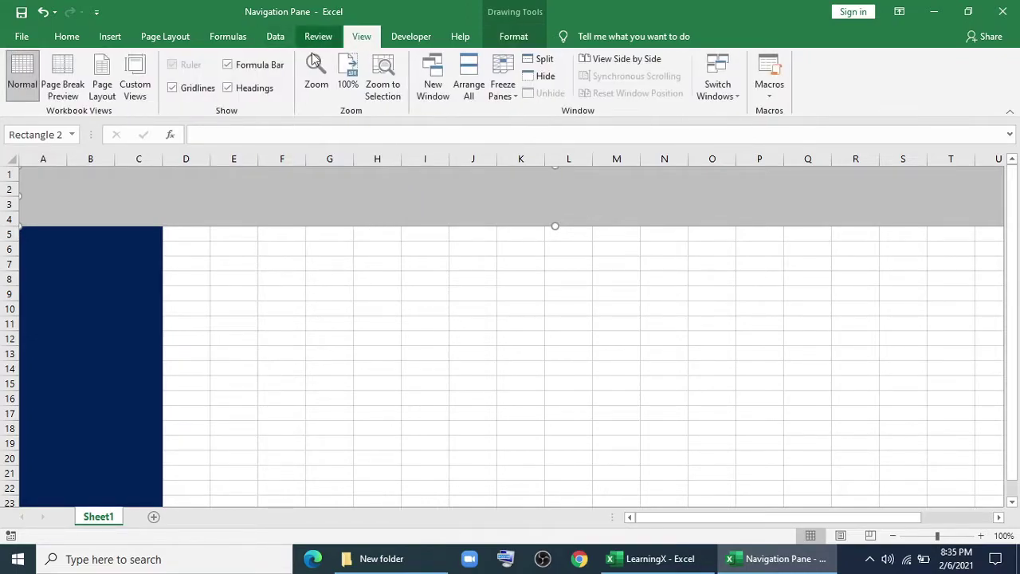
click(173, 88)
click(300, 307)
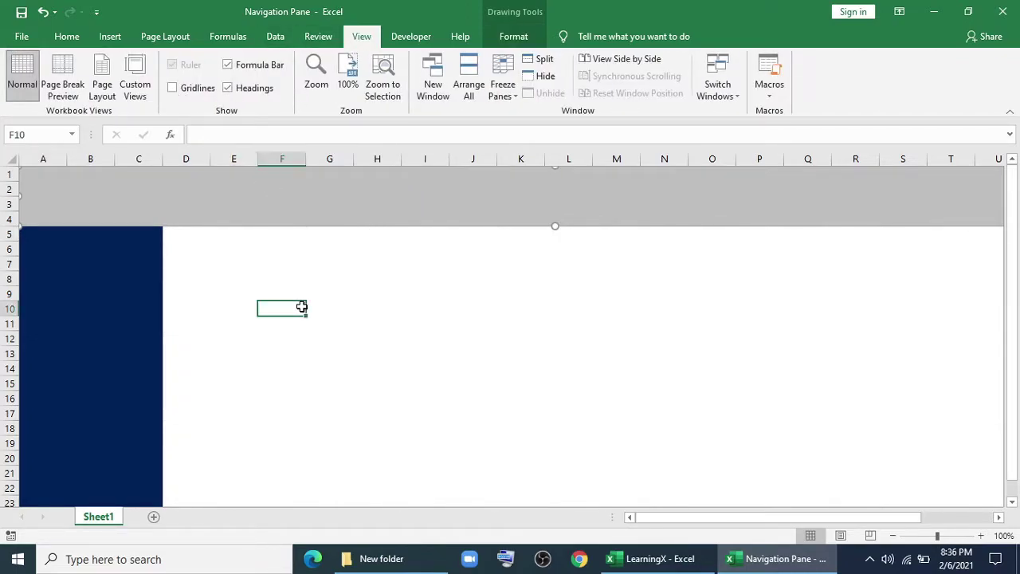
Apply an 18 point Blue, Accent color 1 glow to the header rectangle
click(260, 220)
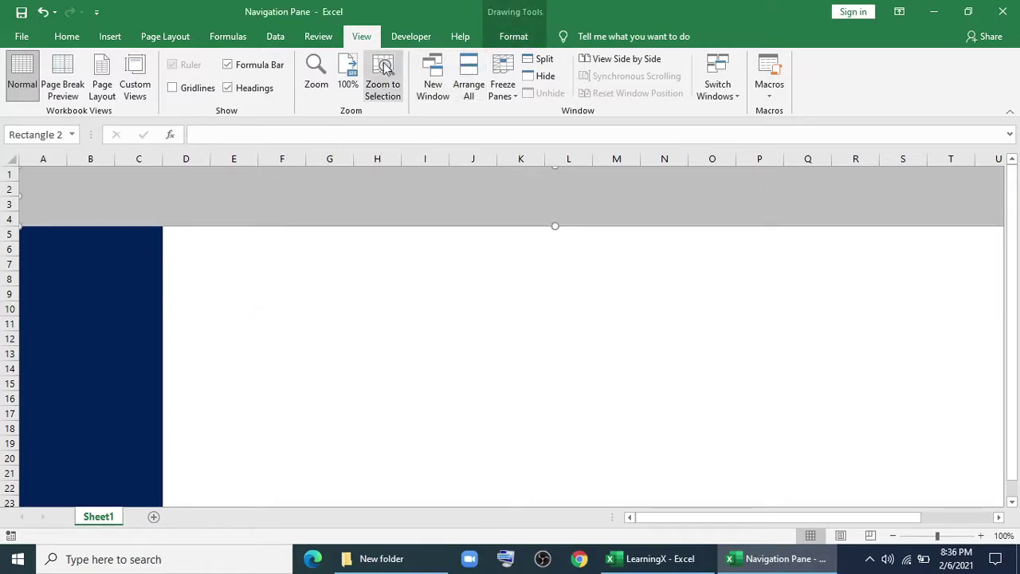
click(517, 37)
click(395, 96)
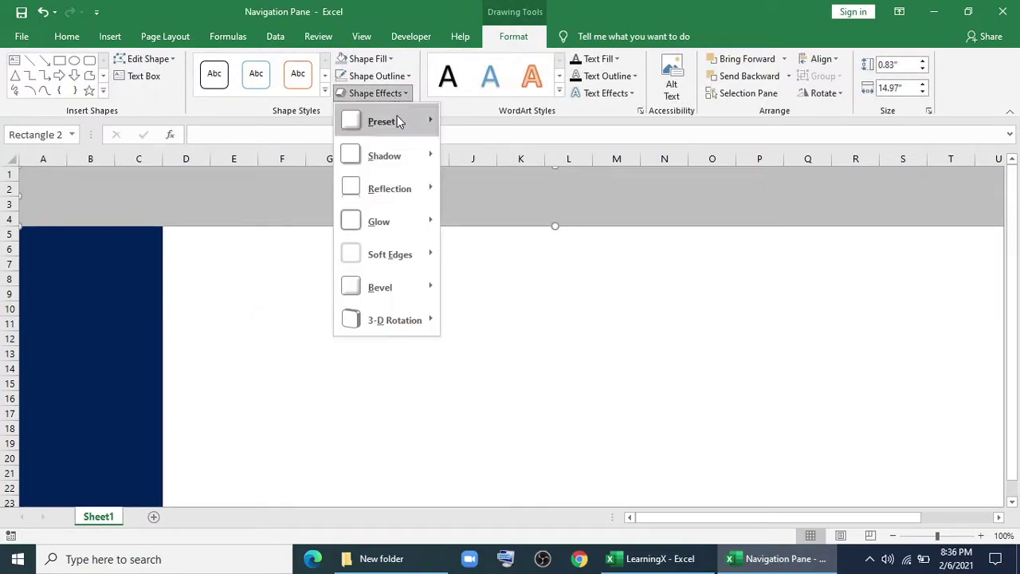
mouse_move(415, 226)
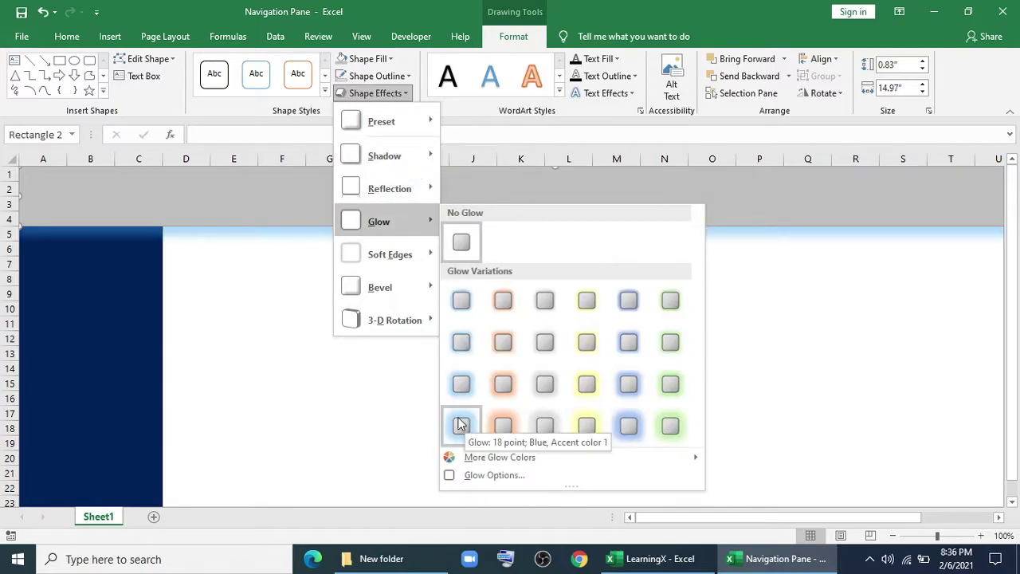
click(460, 425)
click(233, 322)
Add a text box about 0.42" high and 1.62" wide near the top of the sidebar, reading "Home"
click(110, 36)
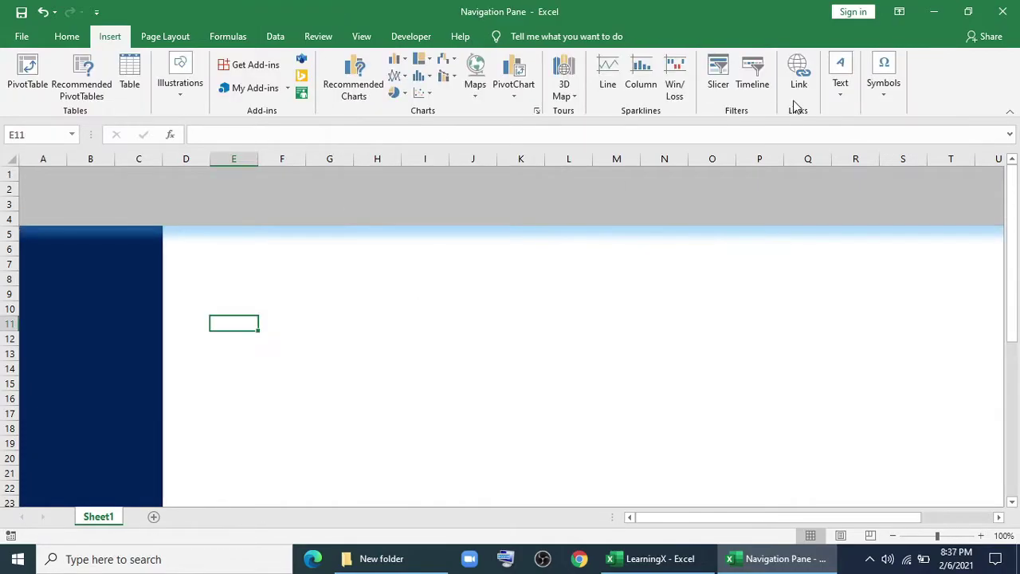
click(831, 96)
click(841, 146)
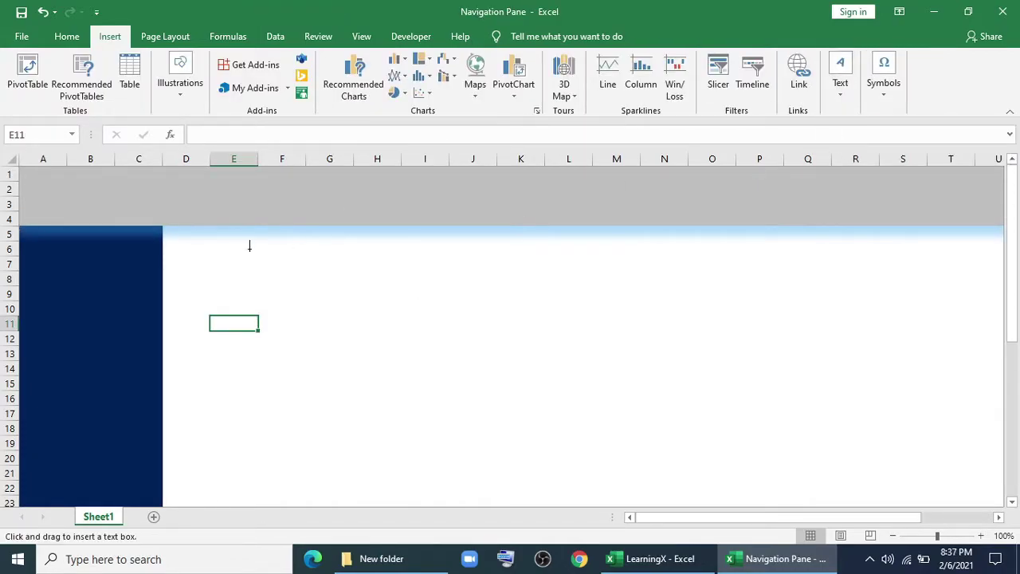
drag(43, 252, 160, 283)
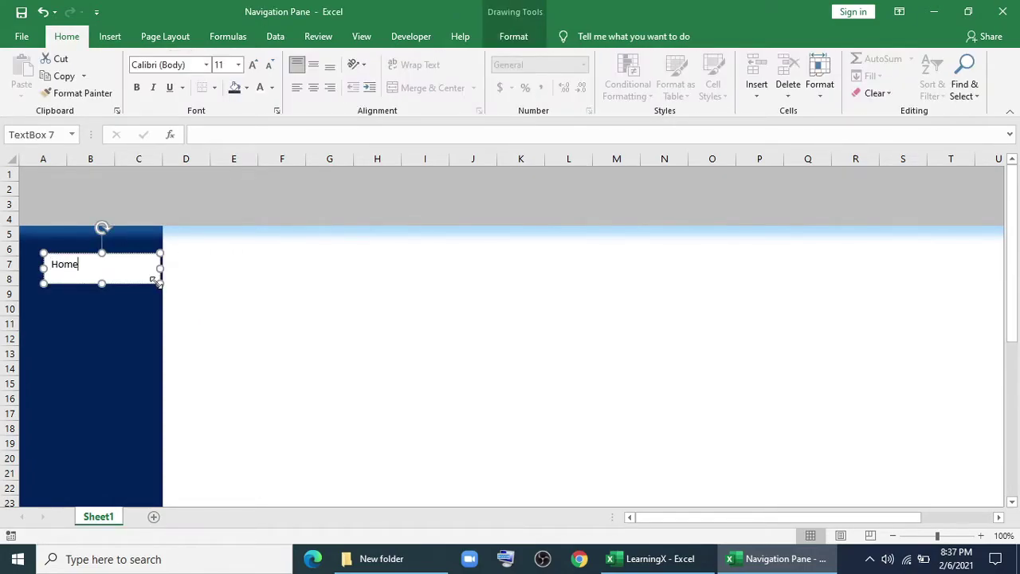
Remove the fill and outline of the Home text box
click(513, 36)
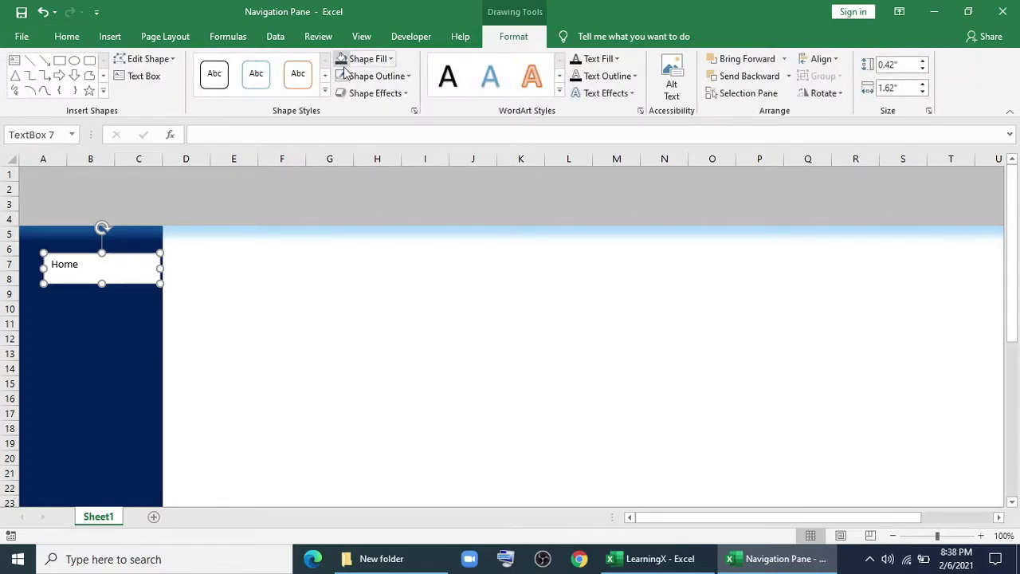
click(388, 59)
click(372, 238)
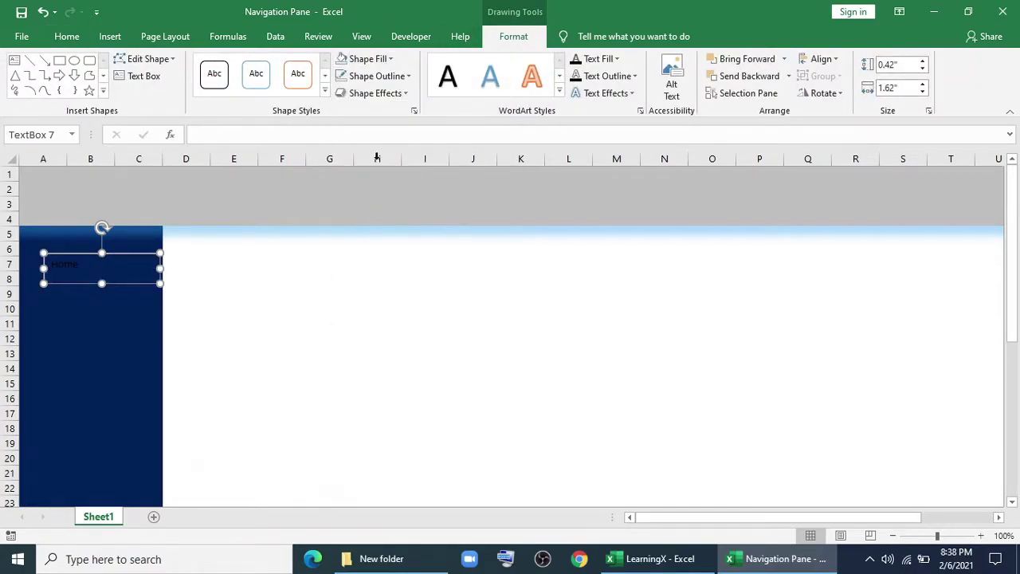
click(376, 76)
click(376, 256)
Format the Home label in white Arial Black at size 12, vertically aligned to the middle of its box
click(69, 37)
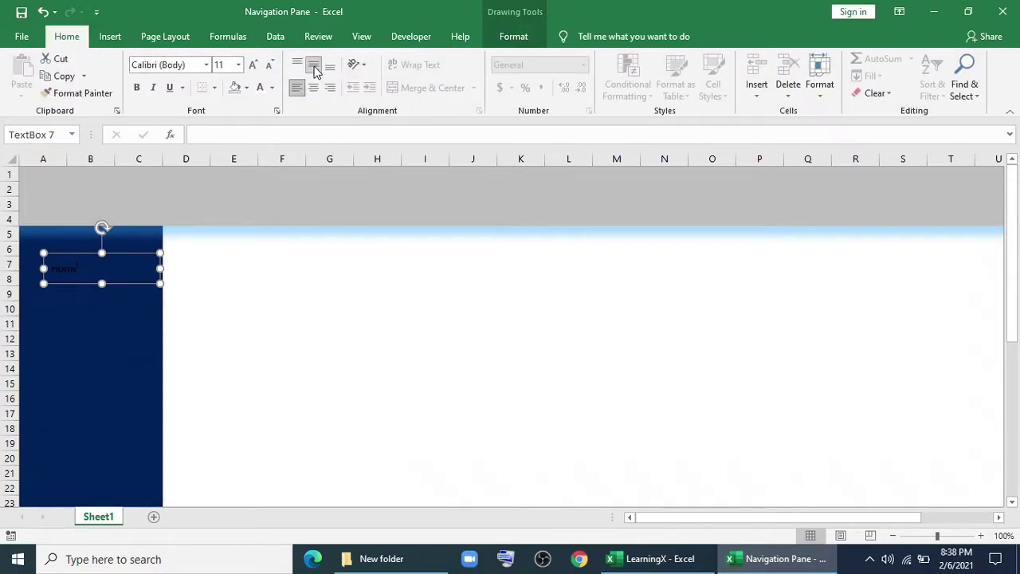
click(206, 65)
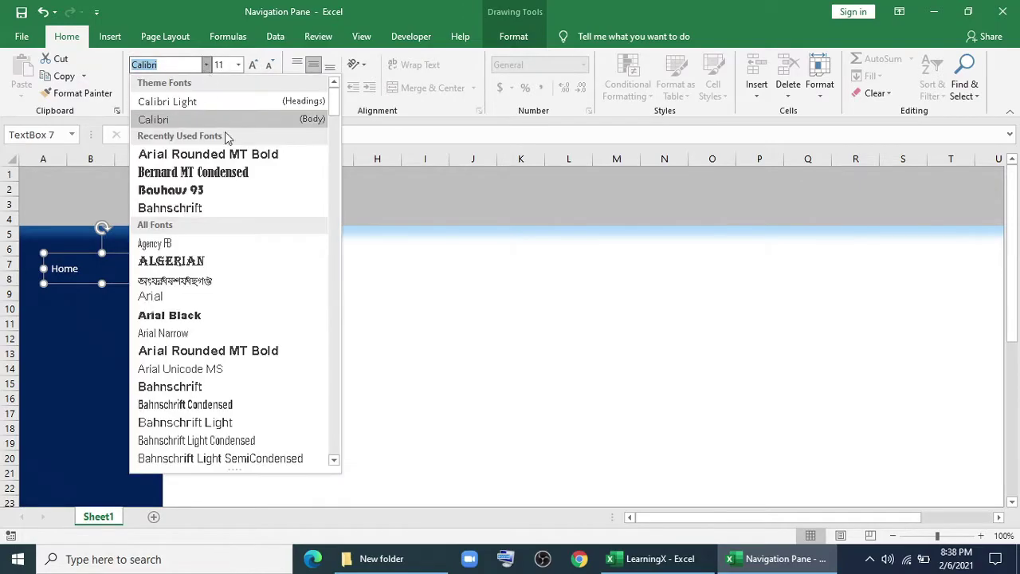
click(202, 318)
click(253, 65)
click(252, 64)
click(253, 64)
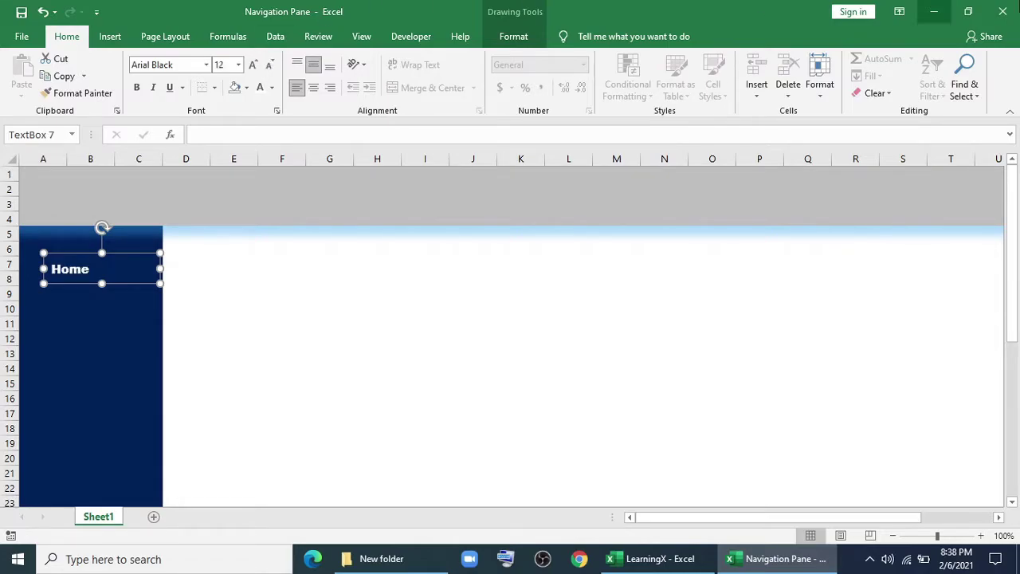
Duplicate the Home text box to make five evenly spaced labels down the sidebar
drag(132, 283, 145, 319)
drag(145, 320, 150, 359)
drag(150, 359, 152, 448)
click(152, 255)
click(233, 353)
Insert five icons from the icon library: a house, a database stack, a presentation chart, a rising bar chart and a ringing phone
click(116, 40)
click(179, 87)
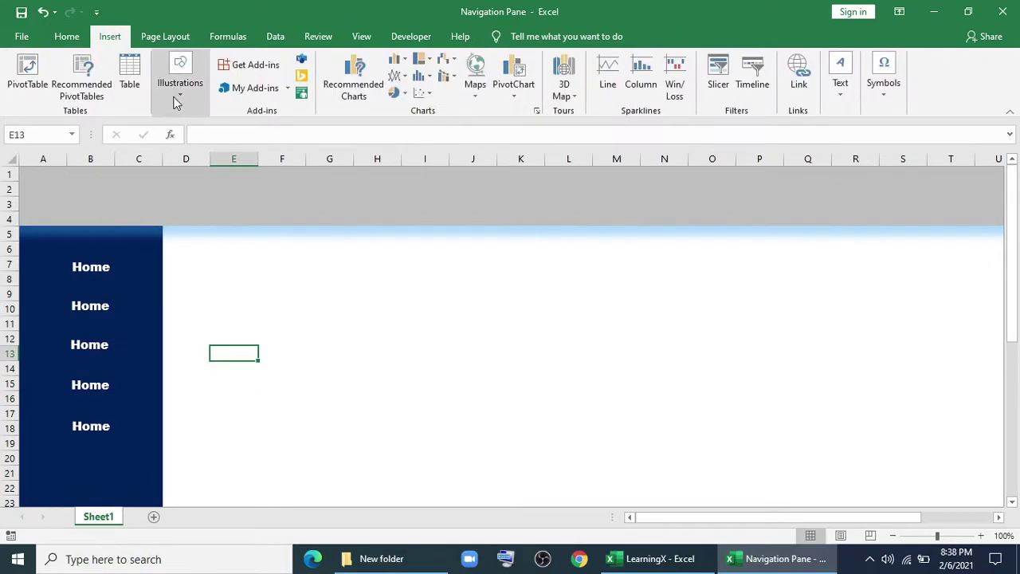
click(239, 142)
click(538, 382)
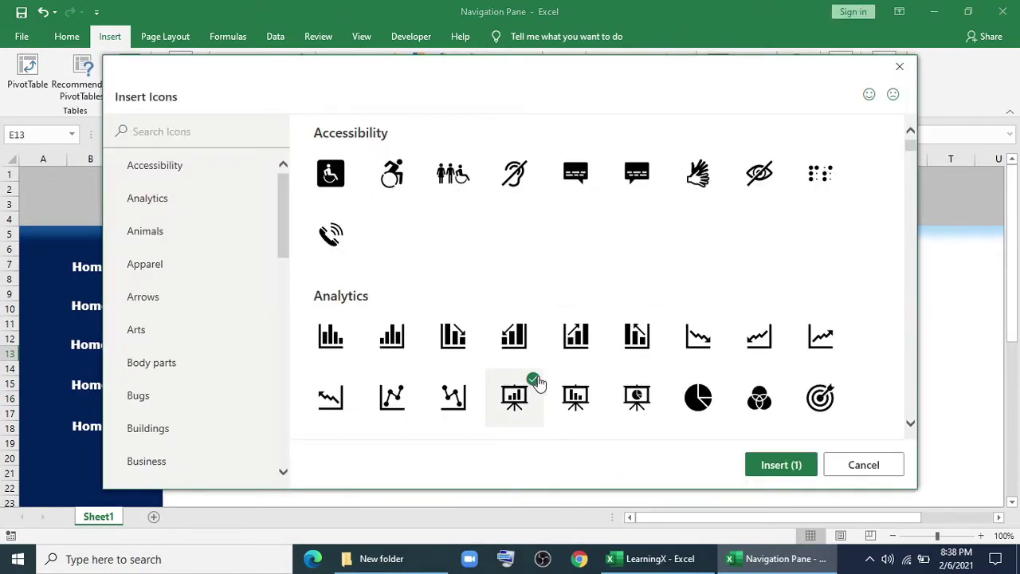
click(591, 323)
scroll(596, 331, down, 2)
scroll(478, 279, up, 2)
click(344, 224)
scroll(622, 335, down, 2)
scroll(611, 341, down, 1)
click(574, 328)
scroll(550, 327, down, 8)
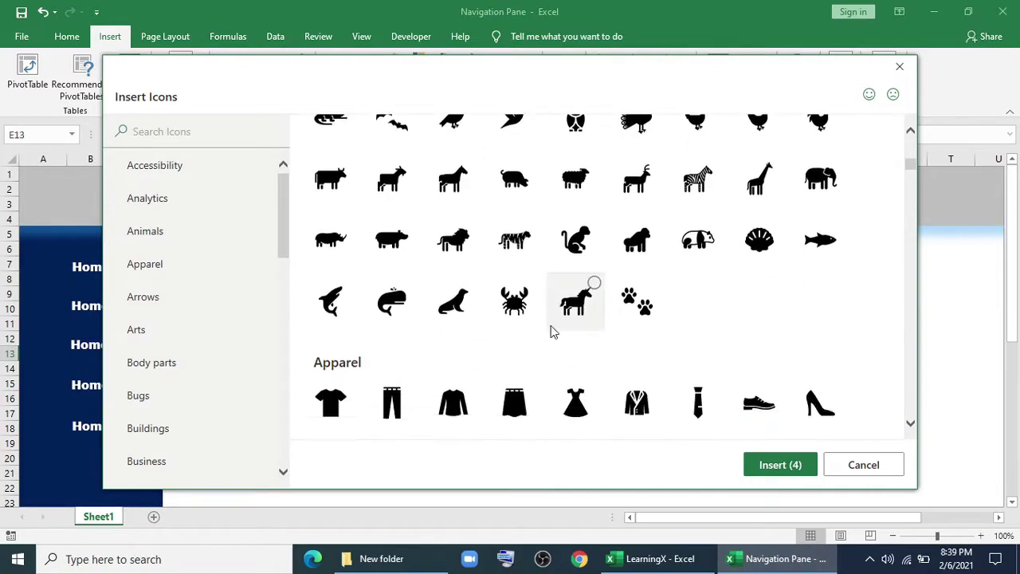
click(765, 465)
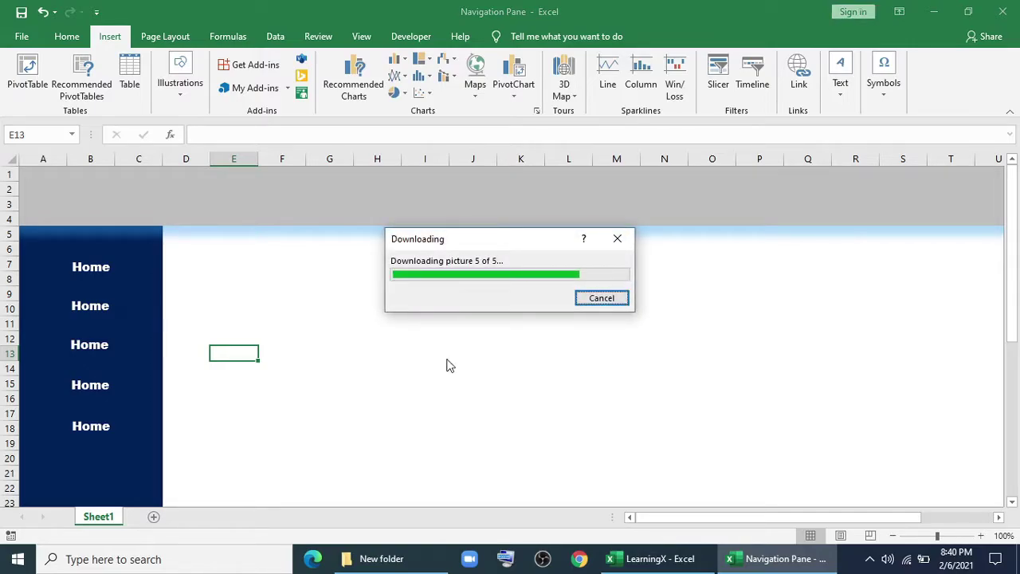
Place the house, database, presentation chart, bar chart and phone icons beside the five sidebar labels in that order
drag(310, 421, 44, 267)
click(377, 367)
drag(380, 281, 43, 305)
click(368, 275)
drag(368, 275, 43, 424)
drag(358, 257, 40, 345)
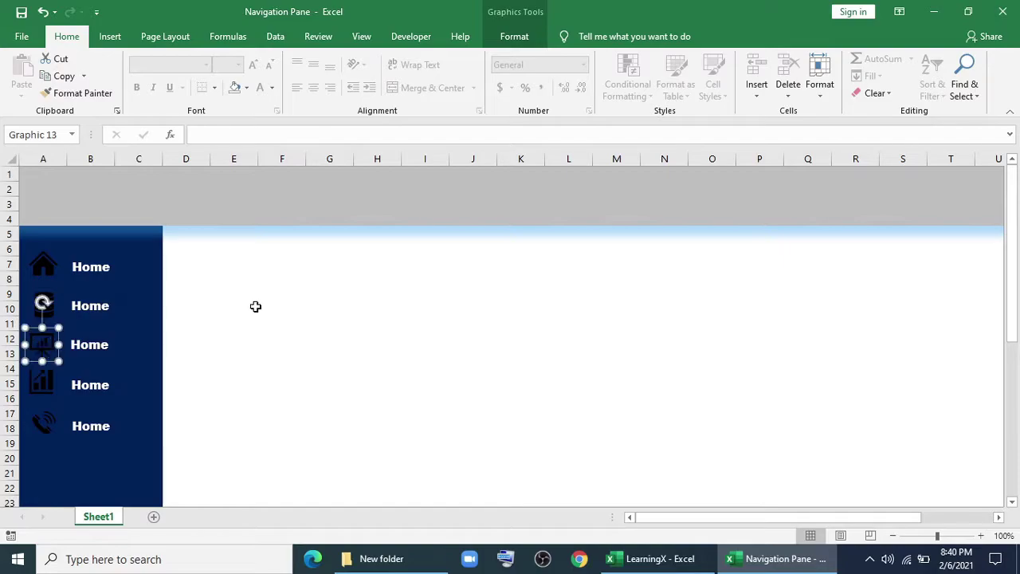
Fill the house icon with white
click(43, 267)
click(513, 36)
click(443, 58)
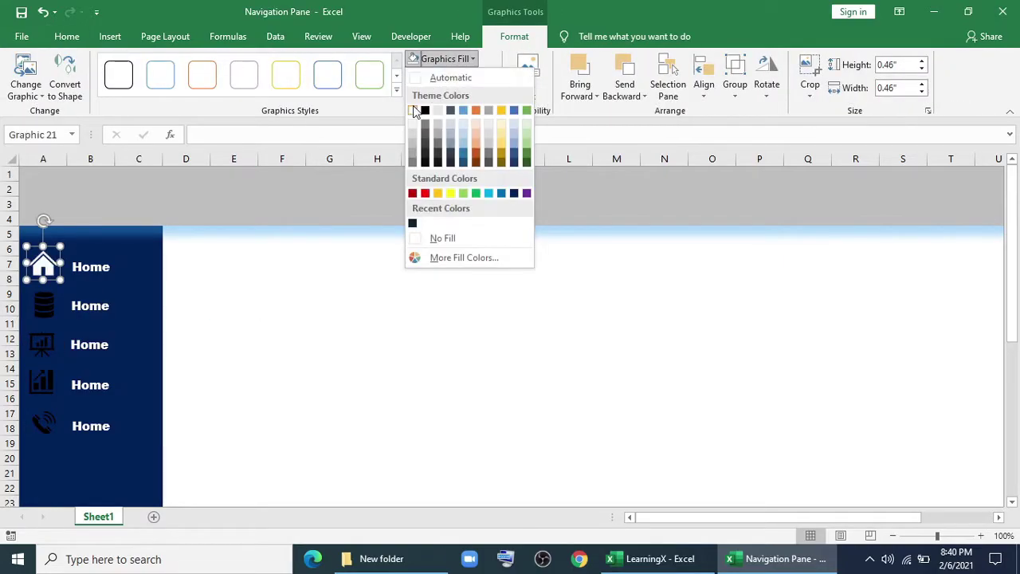
click(412, 109)
Copy the house icon's white formatting to the database, presentation chart, bar chart and phone icons
click(66, 35)
double_click(77, 92)
click(43, 305)
click(42, 344)
click(44, 385)
click(44, 425)
Move the lower four icon and label rows of the sidebar slightly down, away from the first Home row
click(120, 270)
click(90, 306)
ctrl+click(44, 305)
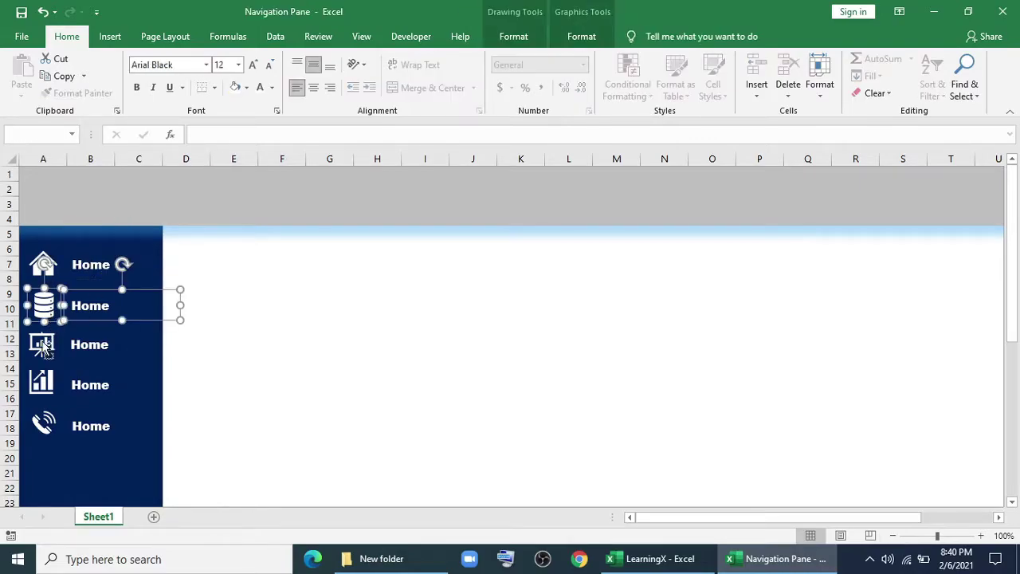
ctrl+click(41, 345)
ctrl+click(89, 344)
ctrl+click(42, 385)
ctrl+click(89, 384)
ctrl+click(44, 425)
ctrl+click(90, 426)
key(Down)
key(Down)
click(299, 381)
Shift the third, fourth and fifth icon and label rows slightly further down the sidebar
click(89, 351)
ctrl+click(41, 390)
ctrl+click(89, 390)
ctrl+click(44, 432)
ctrl+click(90, 432)
key(Down)
key(Down)
click(303, 368)
Nudge the bar chart and phone rows down, and the phone row once more, to space all five rows evenly
click(90, 398)
ctrl+click(41, 396)
ctrl+click(44, 437)
ctrl+click(91, 440)
key(Down)
key(Down)
click(91, 448)
ctrl+click(40, 456)
key(Down)
key(Down)
click(293, 414)
Change the second to fifth sidebar labels to "Dataset", "Dashboard", "Analysis" and "Contact"
double_click(90, 312)
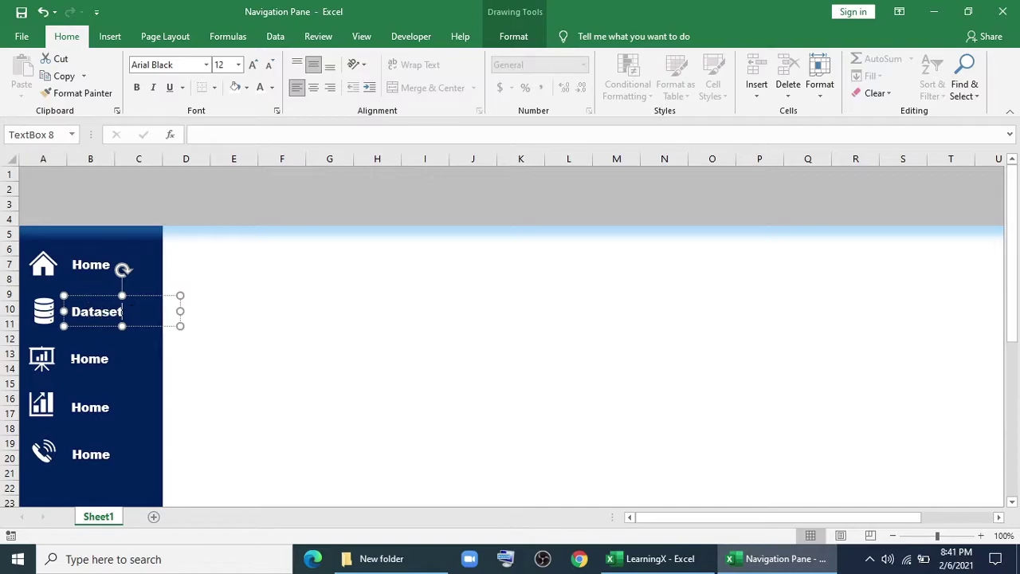
double_click(89, 359)
text(Dashboard)
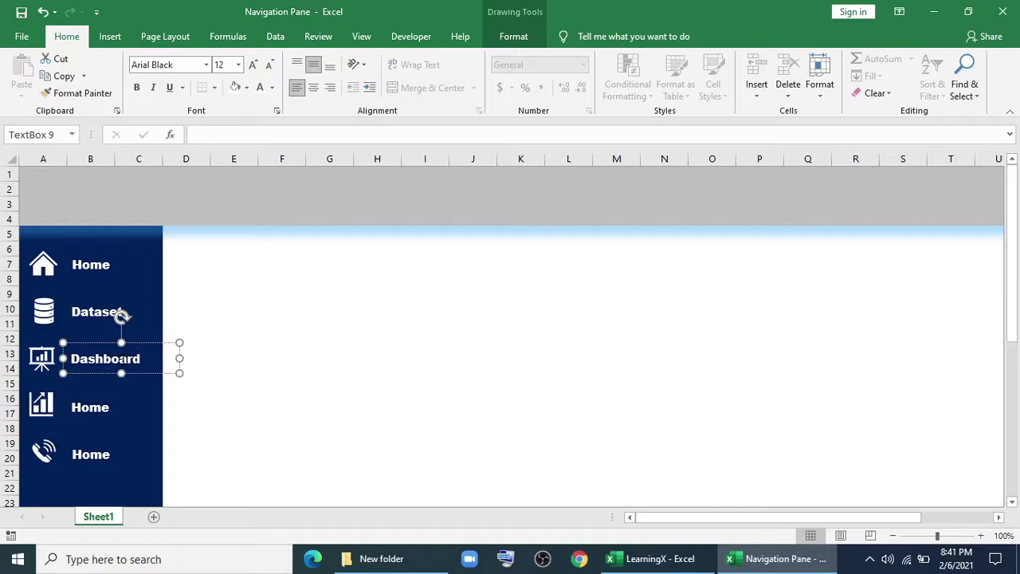
double_click(78, 407)
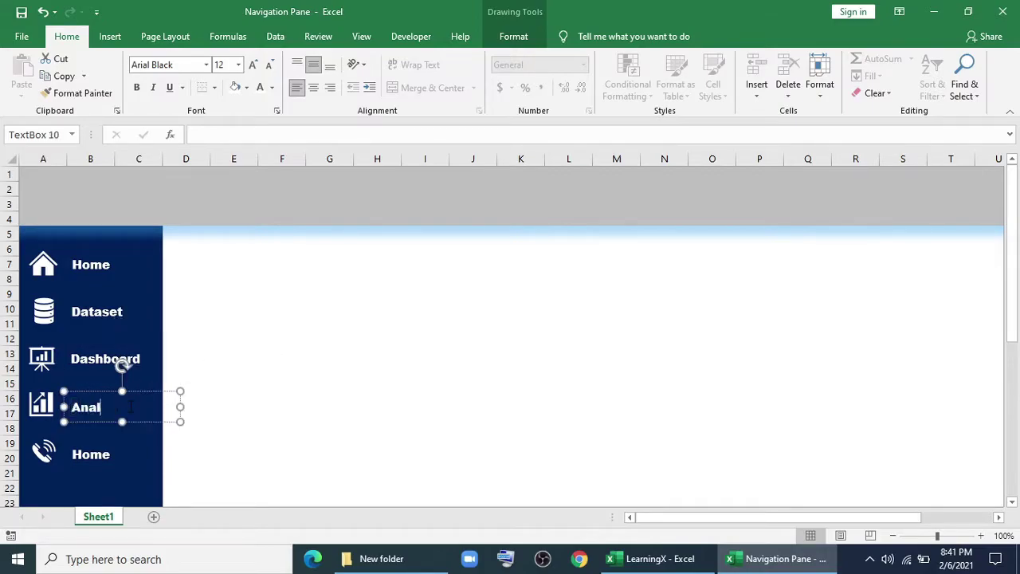
double_click(78, 453)
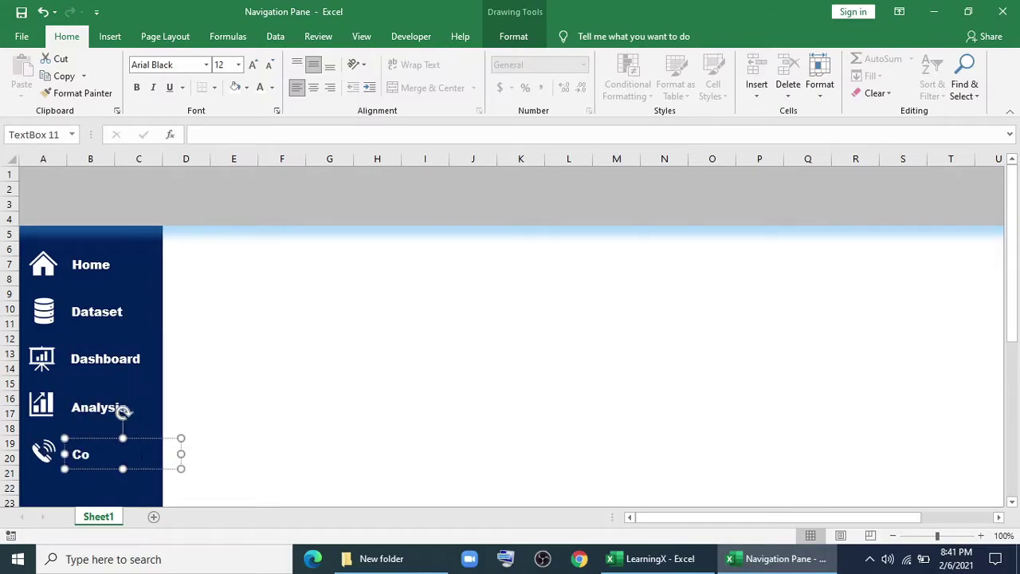
click(407, 387)
Set the font of the sidebar's Home label to Bahnschrift
double_click(90, 264)
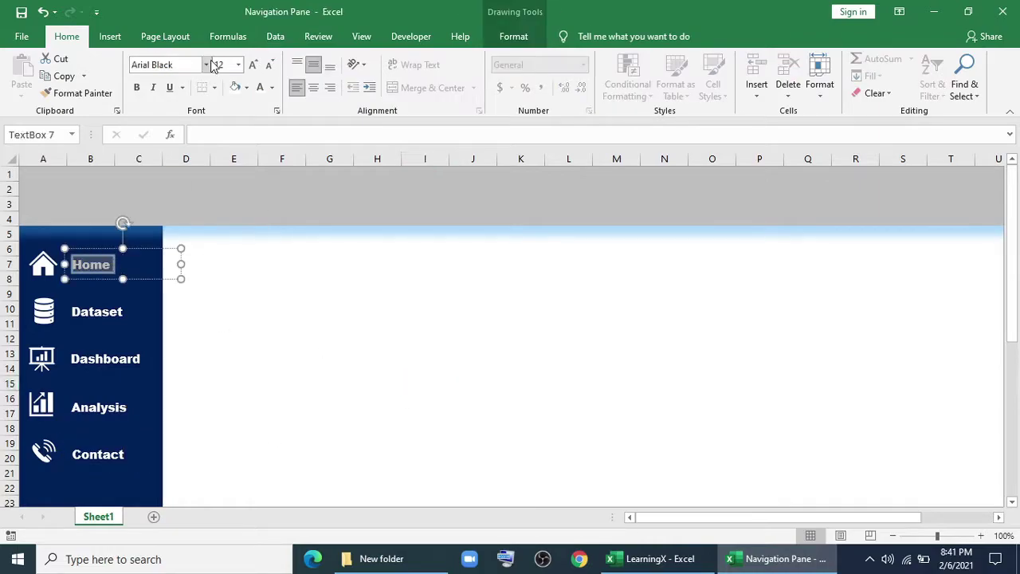
click(206, 64)
click(170, 404)
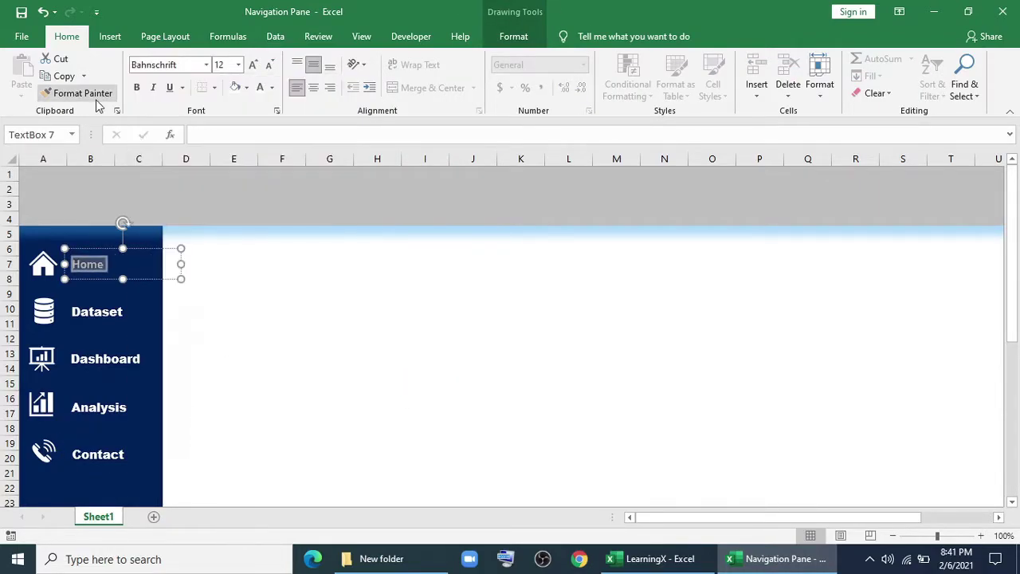
Copy the Home label's formatting to the Dataset, Dashboard, Analysis and Contact labels
double_click(77, 93)
click(91, 312)
click(99, 358)
click(93, 407)
click(92, 453)
key(Escape)
Group the house icon with the Home label
click(88, 264)
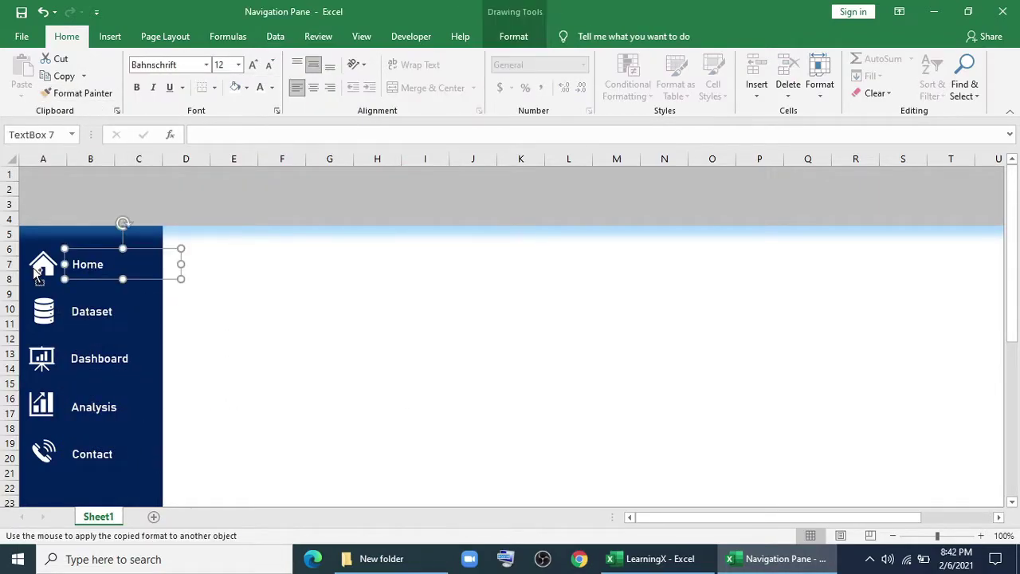
ctrl+click(32, 267)
right_click(33, 266)
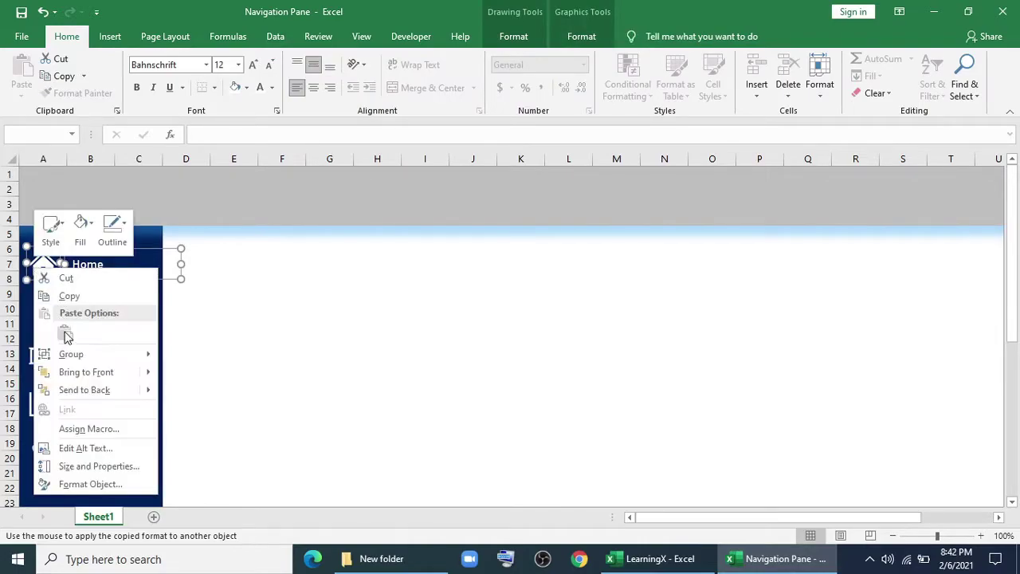
mouse_move(71, 354)
click(193, 355)
Group the database icon with the Dataset label
click(57, 312)
ctrl+click(49, 313)
right_click(49, 312)
mouse_move(93, 398)
click(200, 405)
Group the presentation chart icon with the Dashboard label
click(90, 360)
ctrl+click(57, 368)
right_click(57, 368)
mouse_move(79, 221)
click(216, 221)
Group the bar chart icon with the Analysis label
click(94, 406)
ctrl+click(58, 411)
right_click(57, 411)
mouse_move(93, 267)
click(216, 268)
Group the phone icon with the Contact label
click(92, 454)
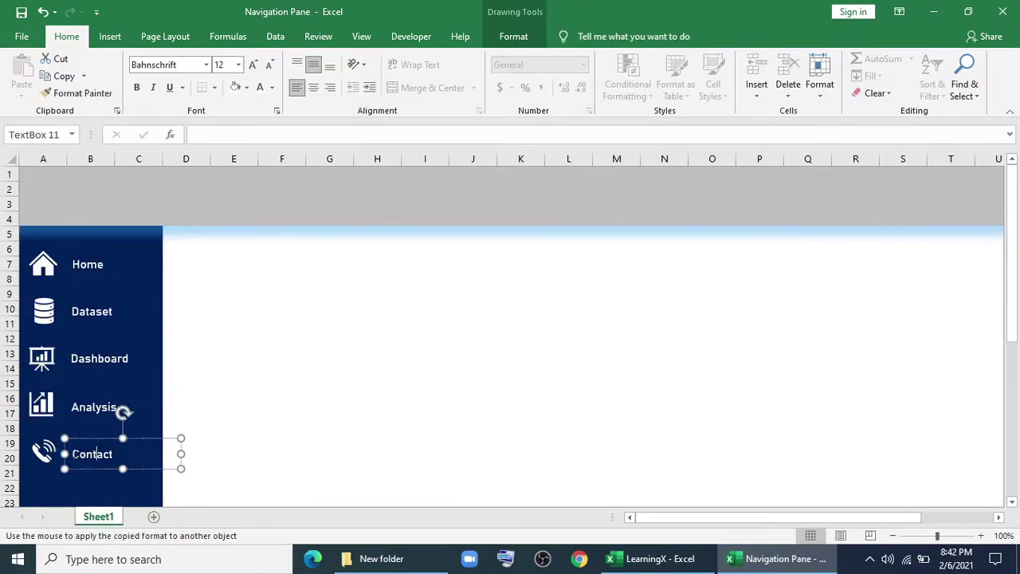
ctrl+click(56, 456)
right_click(56, 456)
mouse_move(91, 313)
click(209, 316)
click(295, 379)
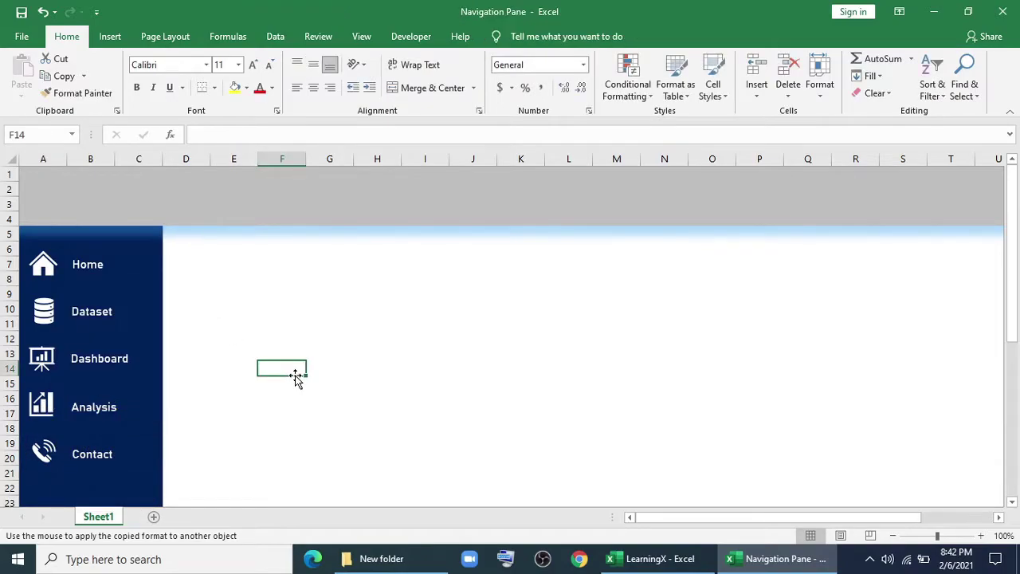
Add a text box about 6.43" wide in the grey header band, reading "LearningX" and centred horizontally and vertically
click(110, 36)
click(840, 80)
click(842, 137)
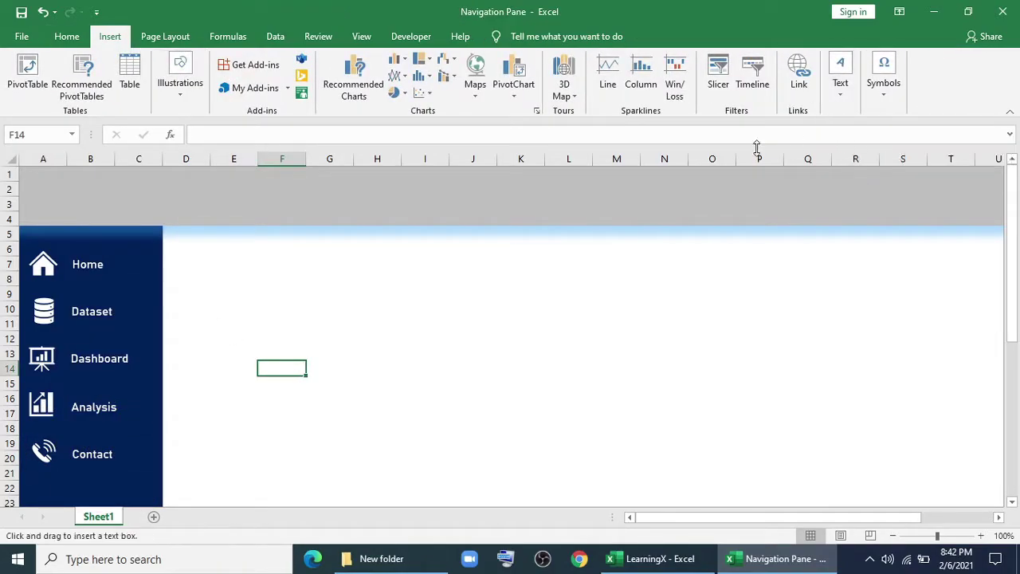
drag(282, 172, 743, 208)
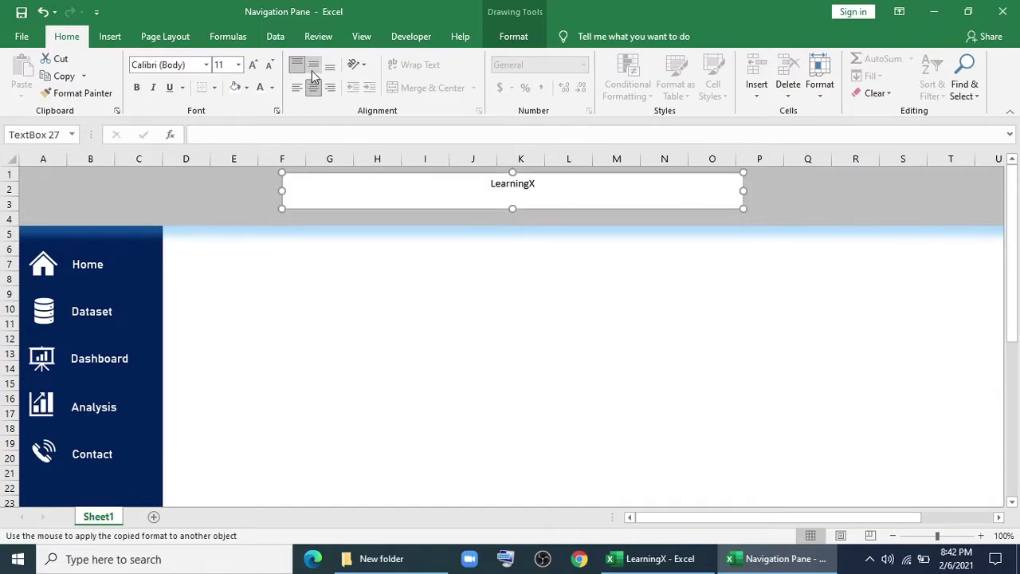
Set the LearningX title in Arial Black and enlarge its text
click(206, 66)
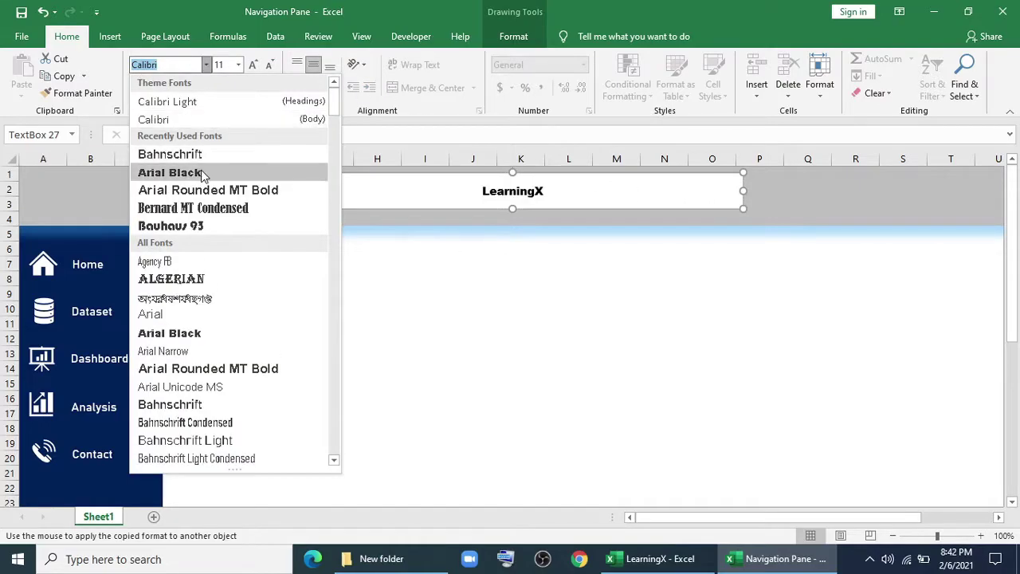
click(201, 170)
click(253, 64)
click(252, 65)
click(253, 64)
click(252, 65)
click(252, 64)
click(252, 65)
click(253, 65)
click(252, 64)
Stretch the LearningX text box to about 0.69" high and set its text to Arial Rounded MT Bold, size 40
drag(510, 207, 511, 219)
drag(510, 174, 510, 169)
click(253, 64)
click(253, 64)
click(252, 65)
click(206, 65)
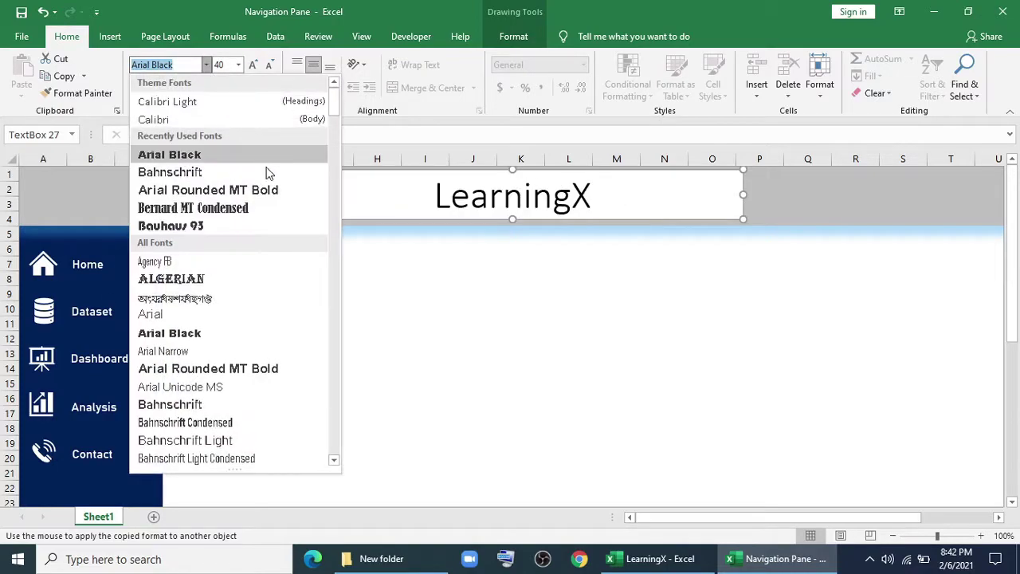
click(216, 370)
Remove the fill and outline of the LearningX text box
click(514, 36)
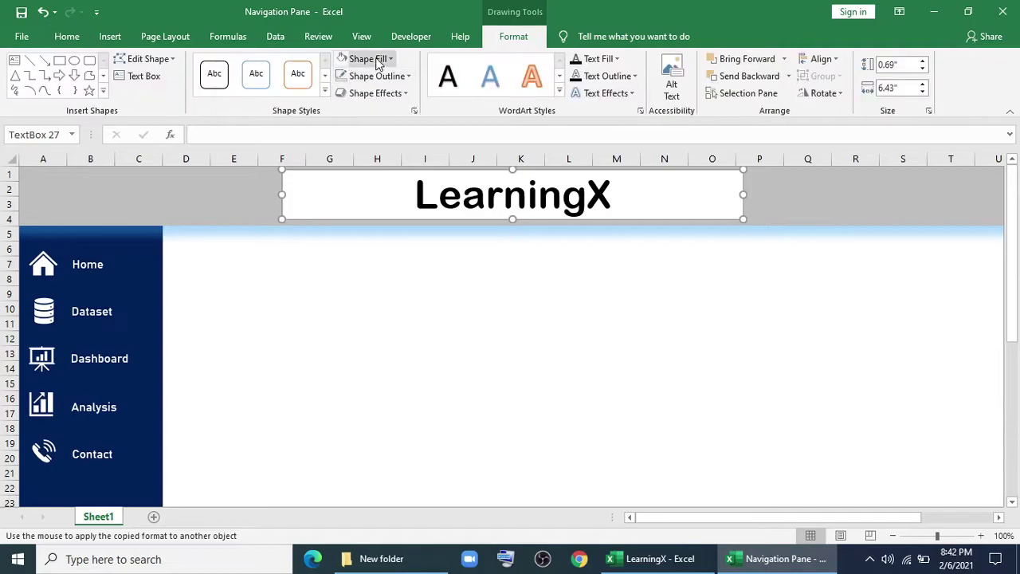
click(368, 59)
click(354, 239)
click(374, 75)
click(387, 255)
Apply a shadow effect to the LearningX title
click(376, 93)
mouse_move(389, 157)
click(455, 209)
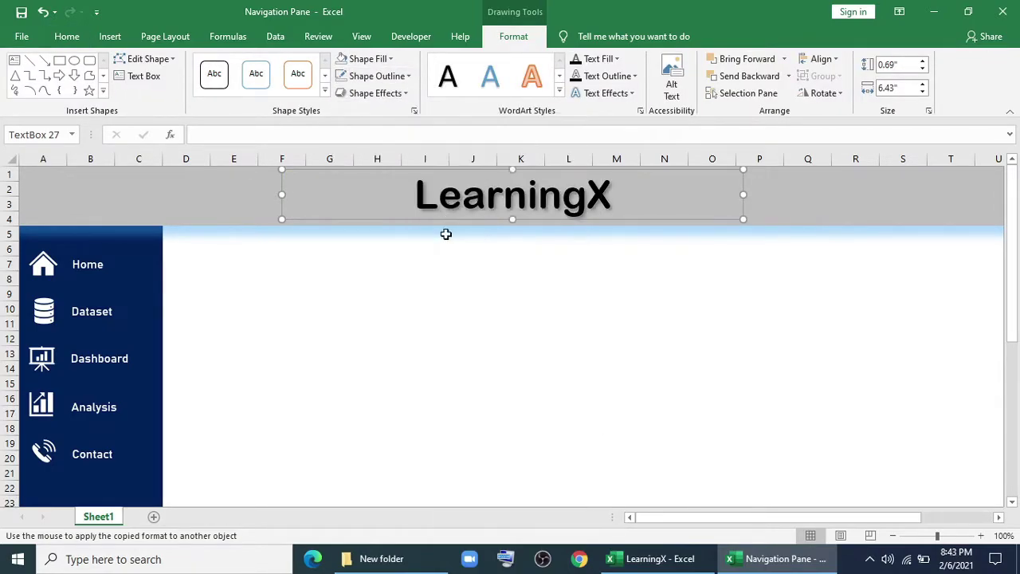
click(471, 337)
click(529, 216)
Merge and center cells E7:T7 and give them a top and bottom border
drag(176, 264, 936, 266)
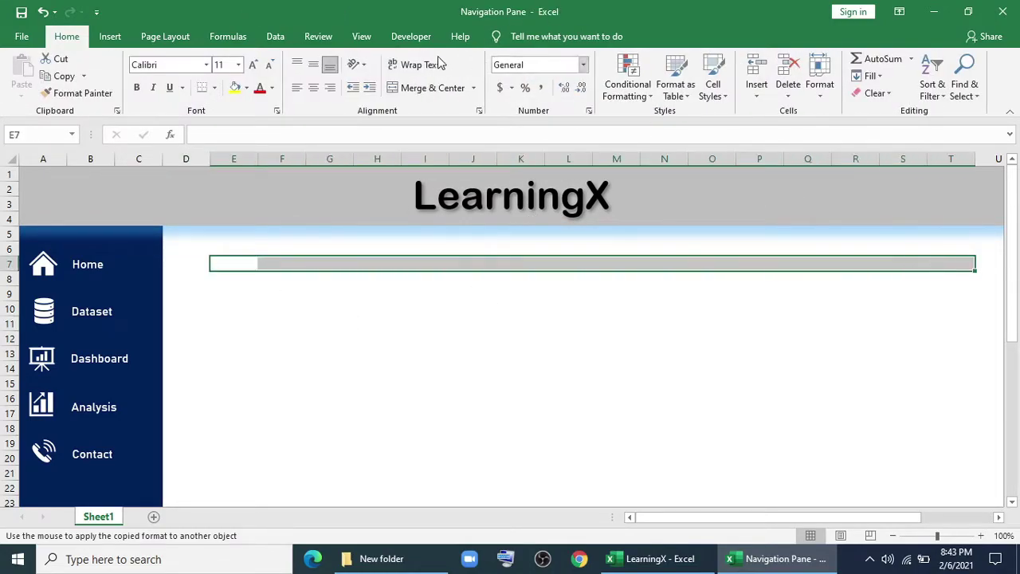
click(430, 88)
click(214, 87)
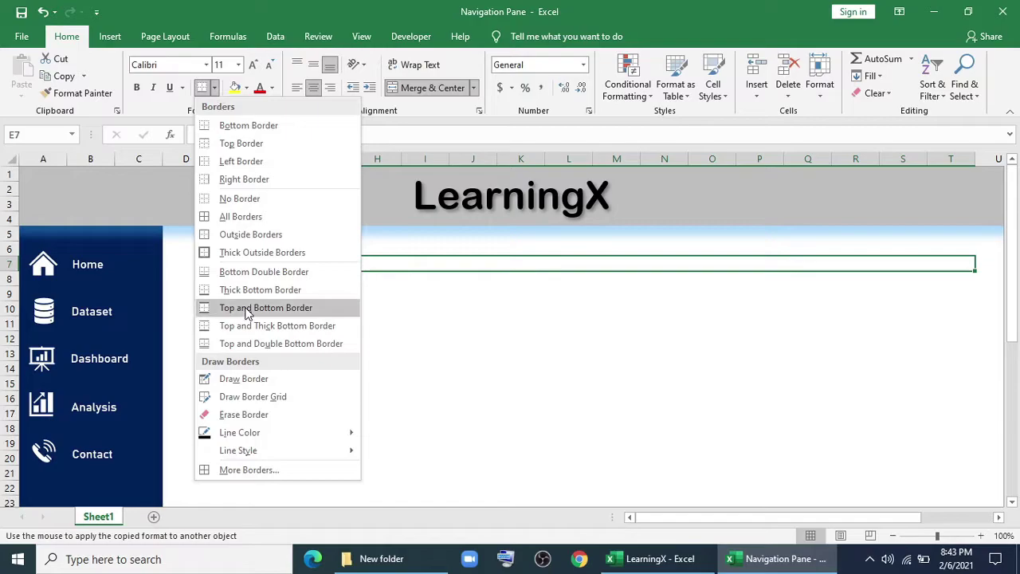
click(247, 310)
click(367, 309)
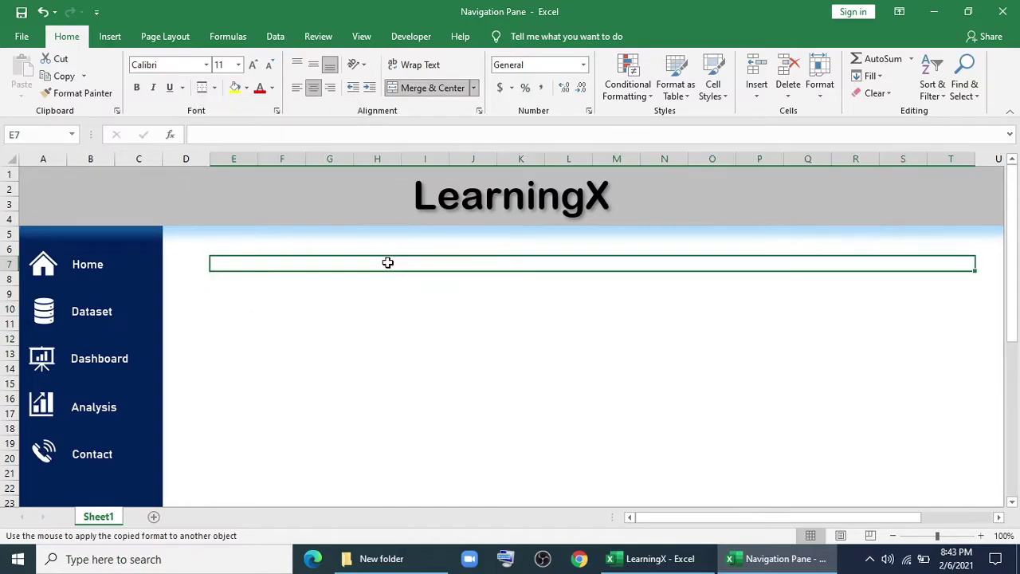
Enter "Home" in the merged heading cell on row 7
text(Ho)
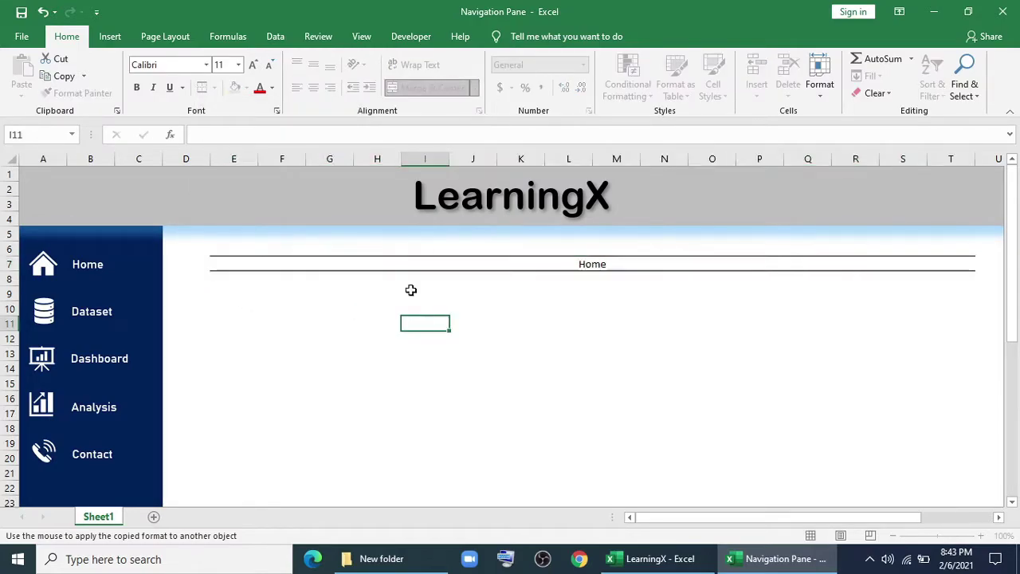
text(me)
click(425, 322)
Merge the Home heading across E7:T8 and format it bold, size 16 and vertically aligned to the middle
drag(410, 267, 550, 283)
click(418, 90)
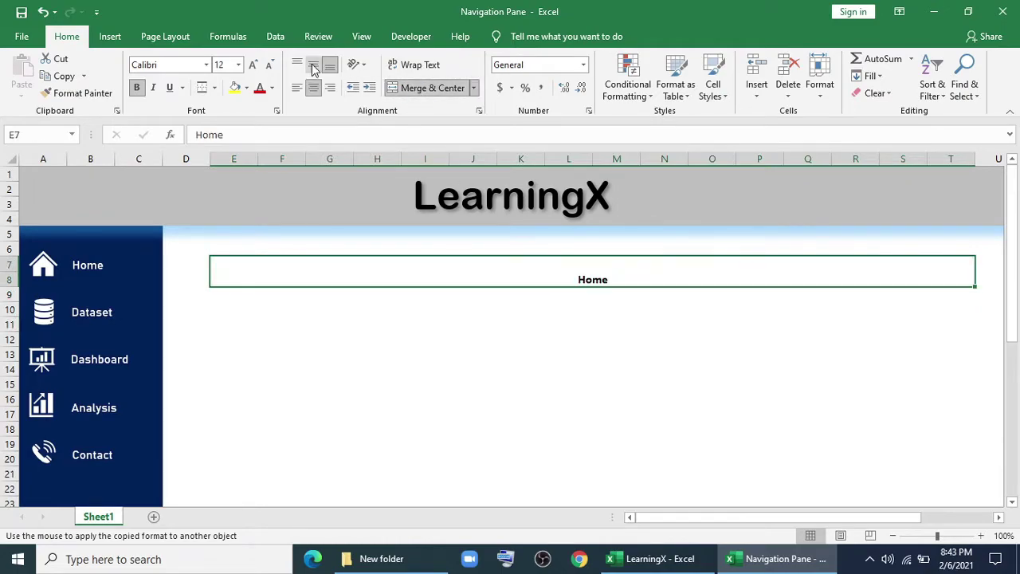
click(253, 65)
click(253, 65)
click(253, 64)
click(253, 64)
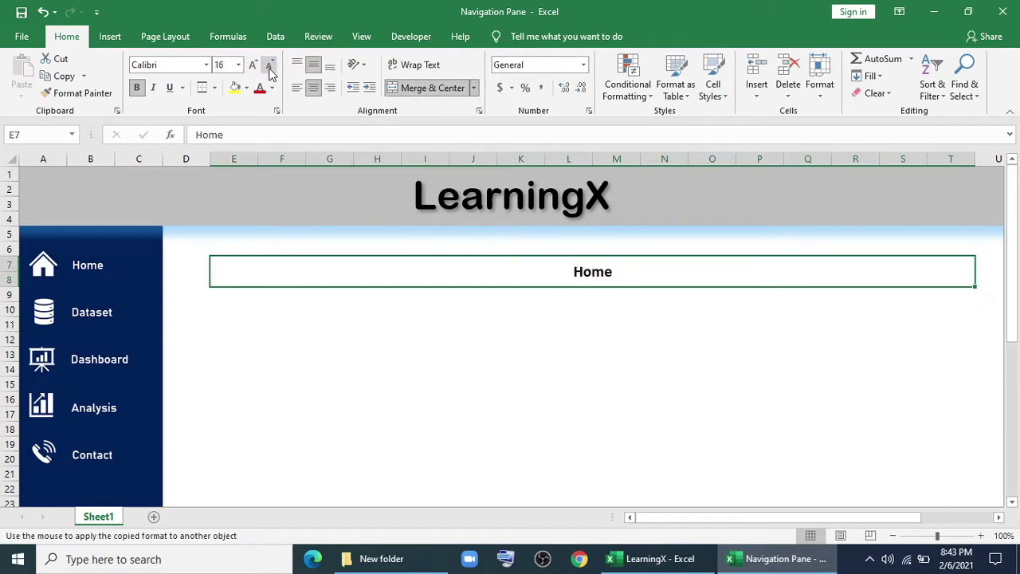
click(409, 371)
Left-align the text of the merged Home heading
click(423, 269)
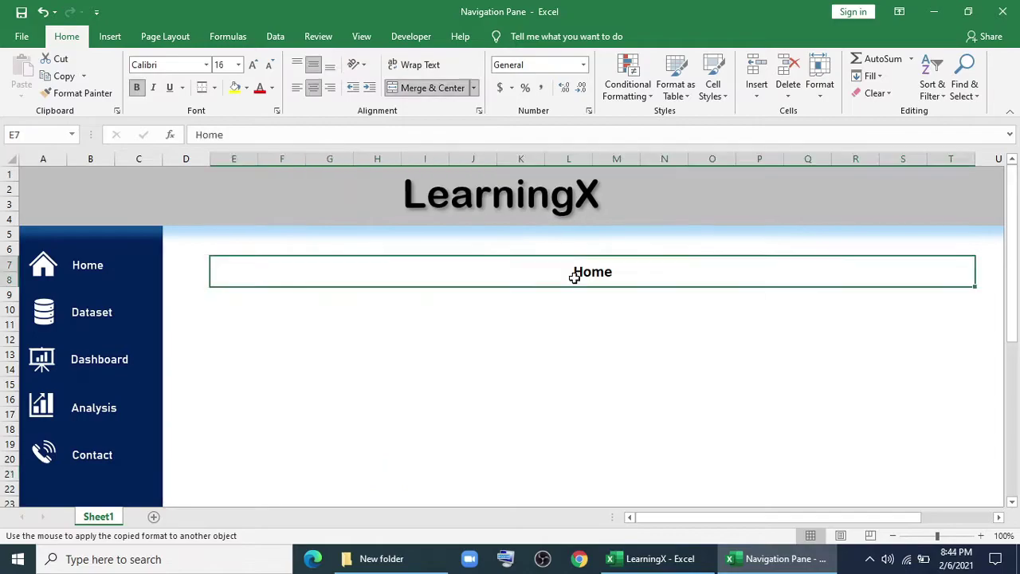
click(296, 88)
click(425, 413)
Create a copy of Sheet1 at the end of the Navigation Pane workbook
right_click(98, 516)
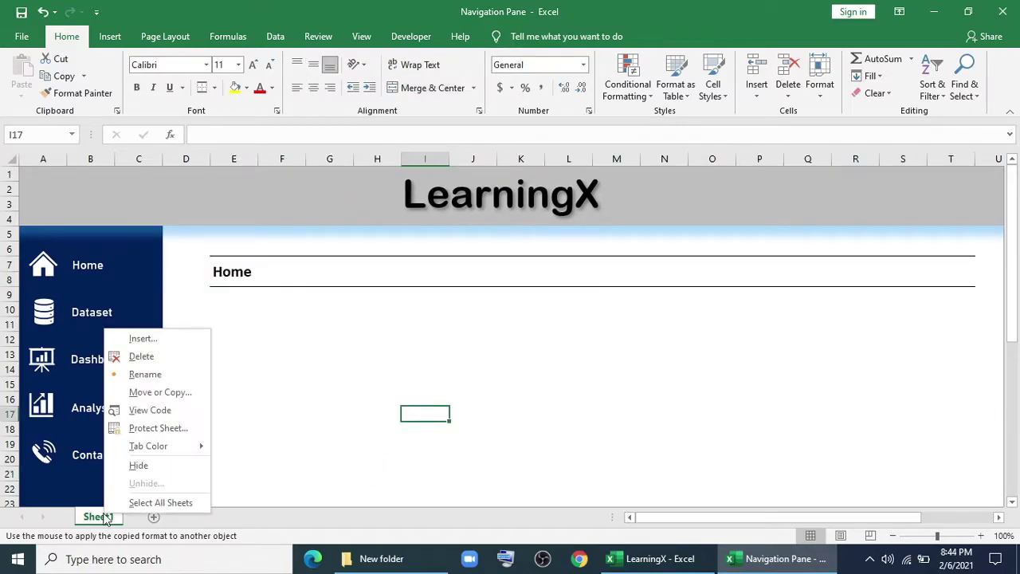
click(150, 392)
click(67, 379)
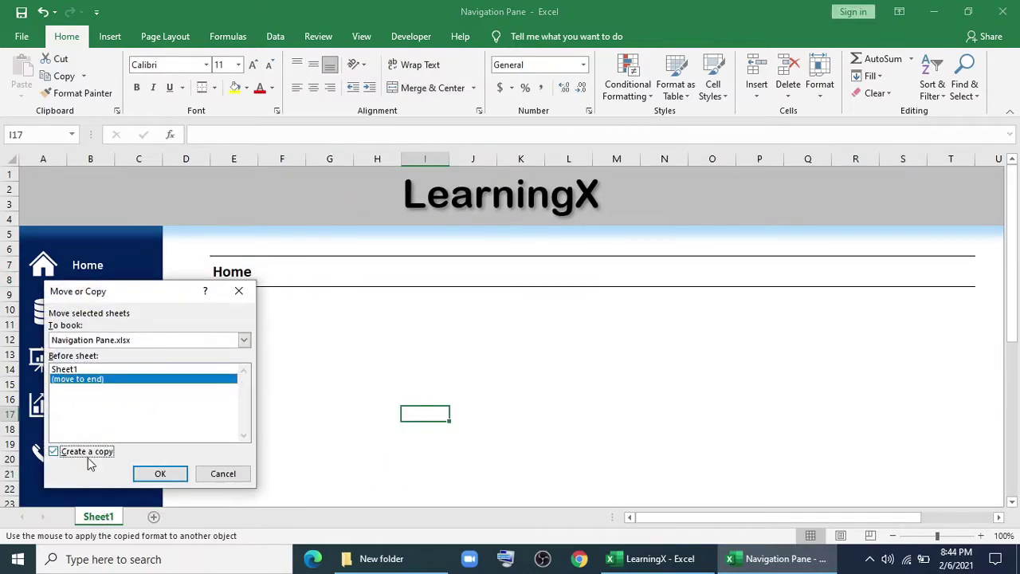
click(162, 475)
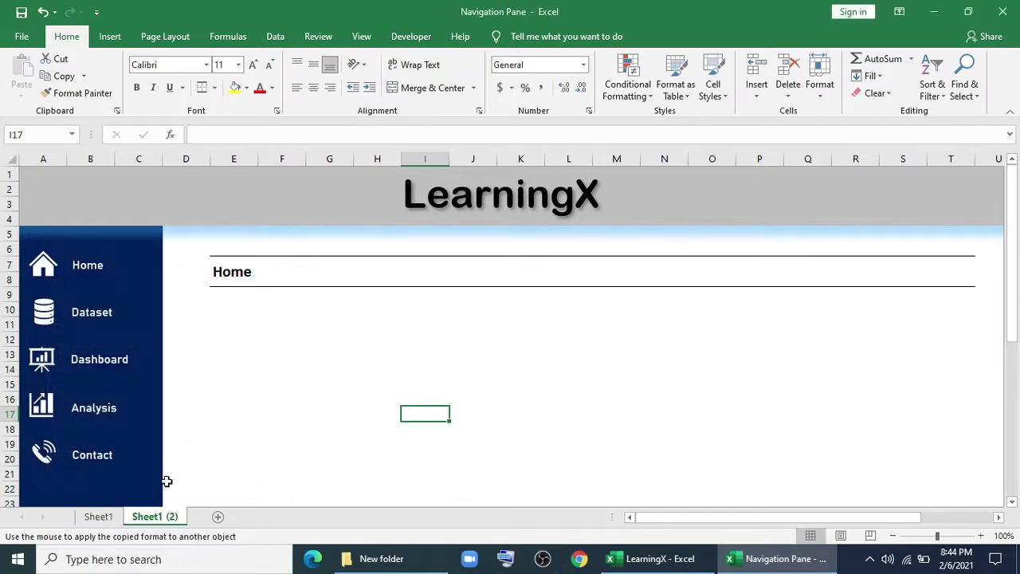
Create three more copies of the sheet at the end of the workbook, making five identical sheets
ctrl+click(98, 516)
right_click(143, 516)
click(191, 378)
click(102, 378)
click(91, 439)
click(193, 462)
right_click(285, 516)
click(329, 389)
click(339, 468)
Rename the first sheet as Home and the second sheet as Dataset
right_click(89, 517)
click(128, 371)
text(Home)
key(Return)
right_click(143, 516)
click(180, 380)
text(Dataset)
key(Return)
Rename the third, fourth and fifth sheets as Dashboard, Analysis and Contact
right_click(203, 517)
click(236, 378)
text(Dashboard)
key(Return)
right_click(266, 516)
click(298, 383)
text(Analysis)
key(Return)
text(Contact)
click(365, 380)
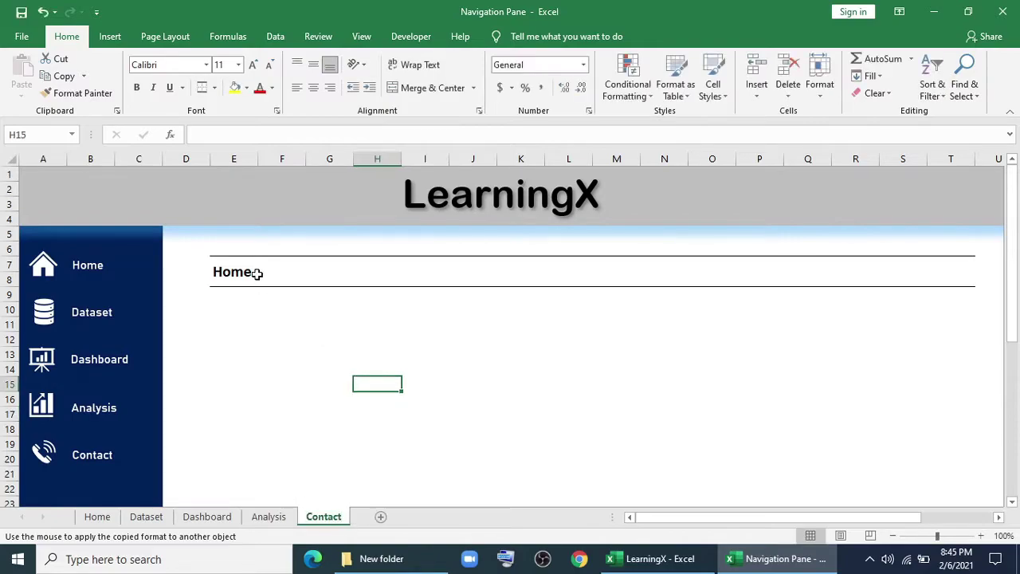
Replace the merged E7 heading with "Contact" on the Contact sheet and "Analysis" on the Analysis sheet
click(257, 273)
text(Contact)
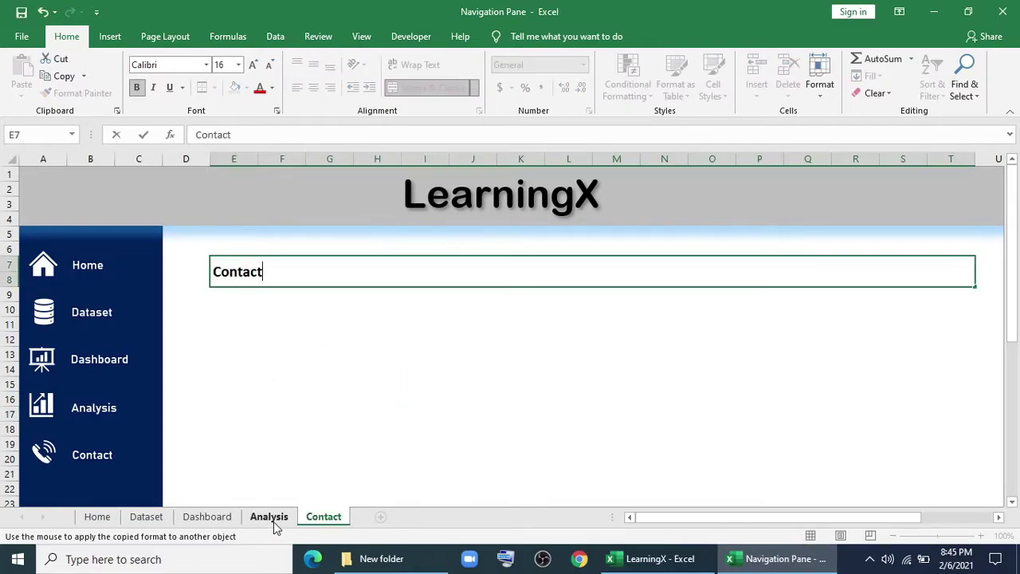
click(273, 516)
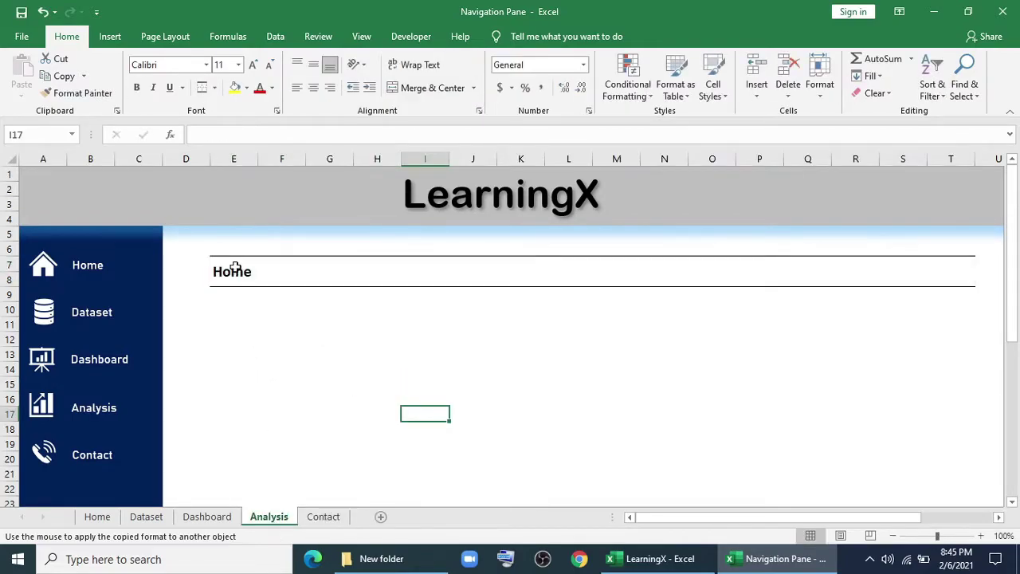
click(235, 267)
text(Analysis)
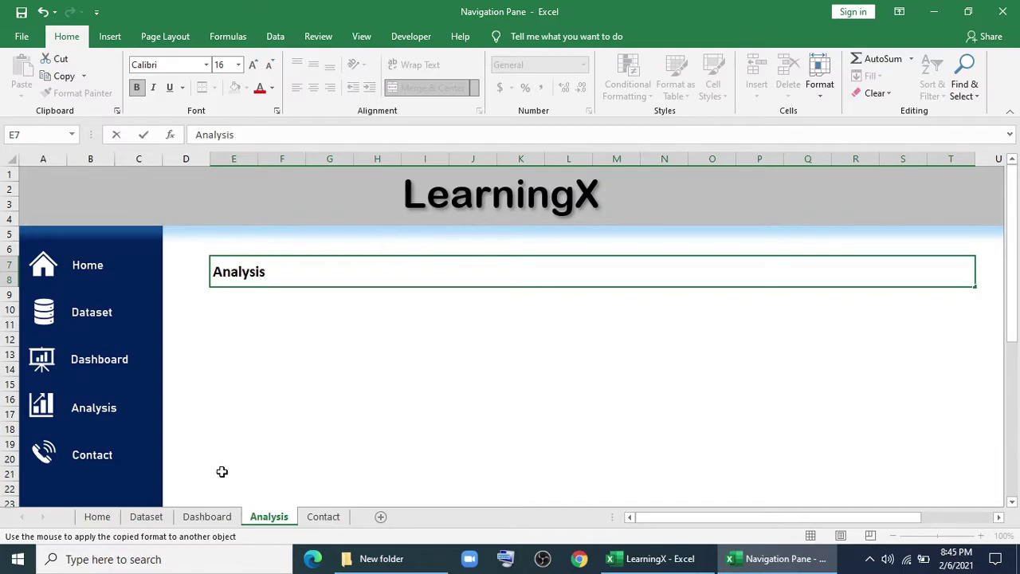
Replace the merged E7 heading with "Dashboard" on the Dashboard sheet and "Dataset" on the Dataset sheet
click(206, 517)
click(237, 273)
text(Dashboard)
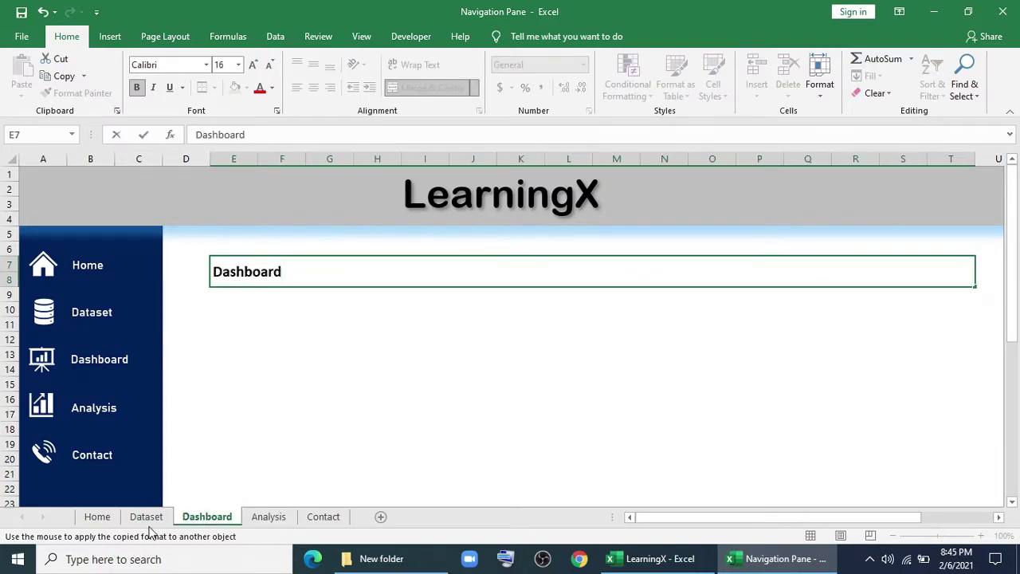
click(147, 516)
click(288, 272)
text(Dataset)
click(96, 516)
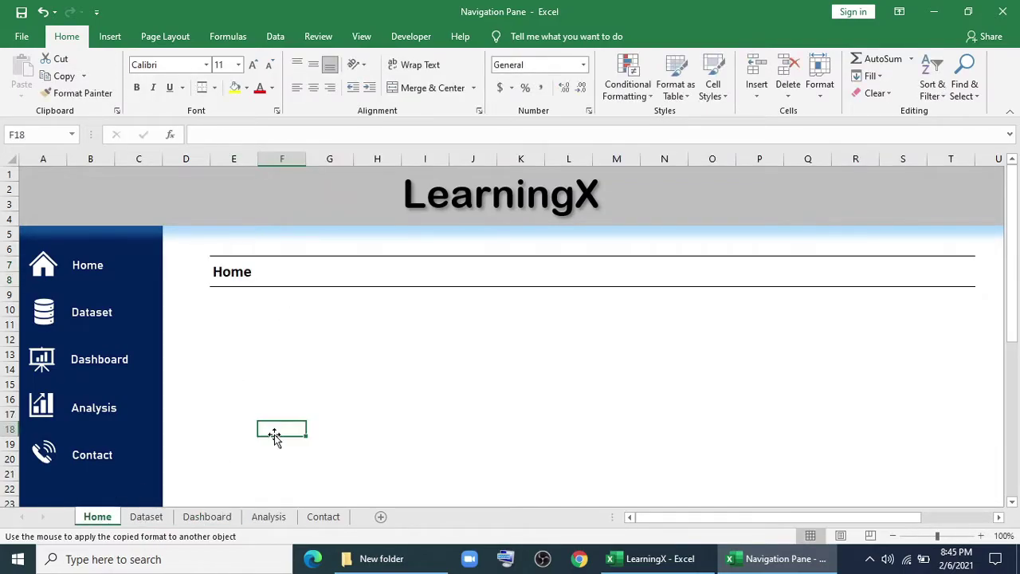
On the Home sheet, link the sidebar's Home icon-and-label group to cell A1 of the Home sheet in this document
click(147, 516)
click(248, 229)
click(97, 516)
click(425, 398)
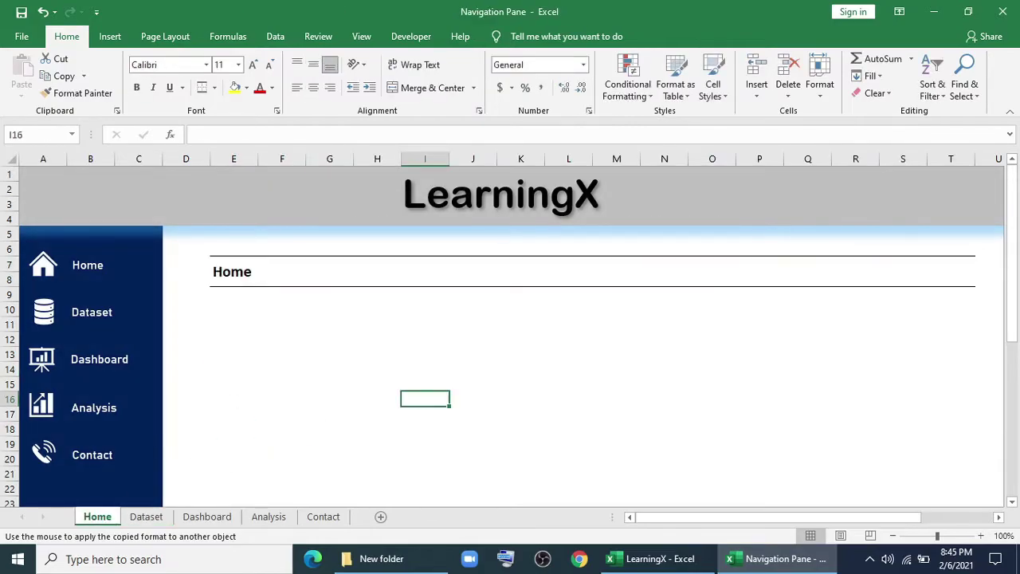
right_click(99, 266)
right_click(79, 283)
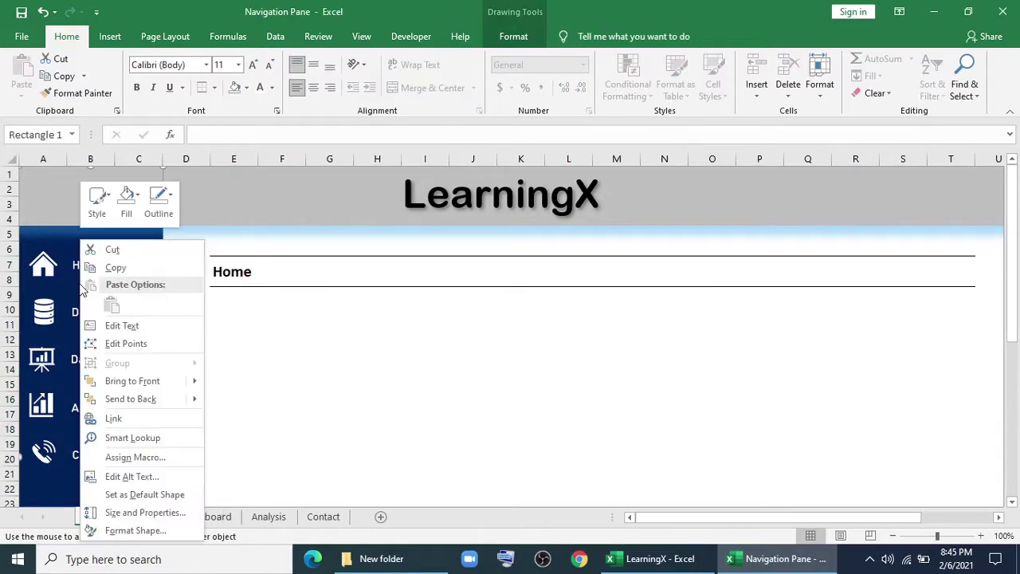
right_click(52, 267)
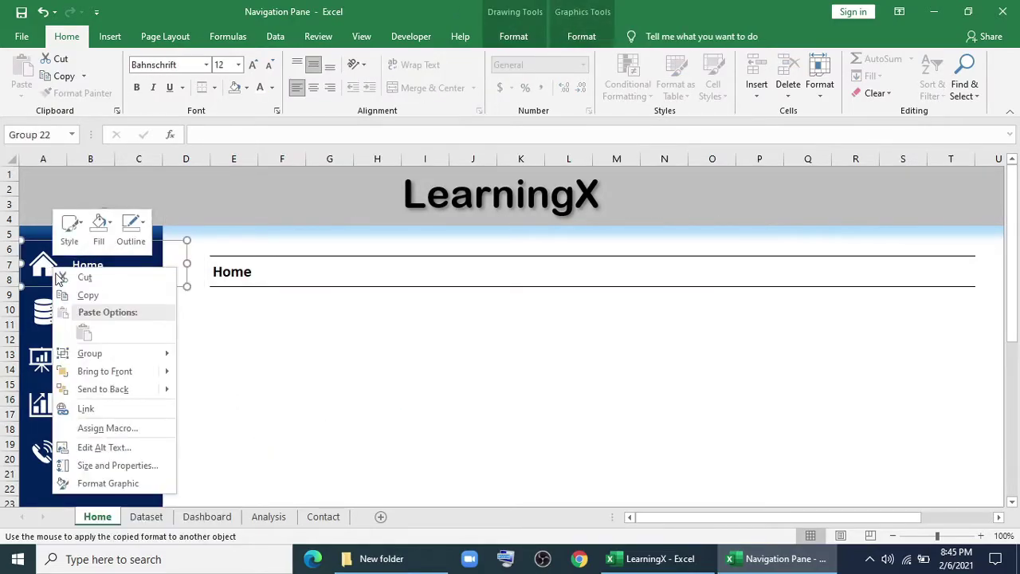
click(85, 408)
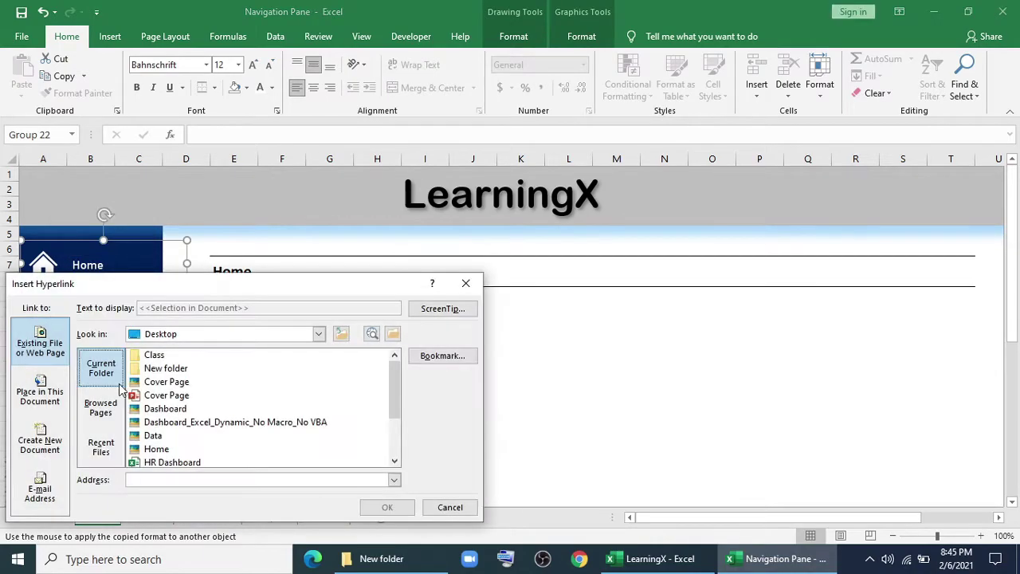
click(40, 390)
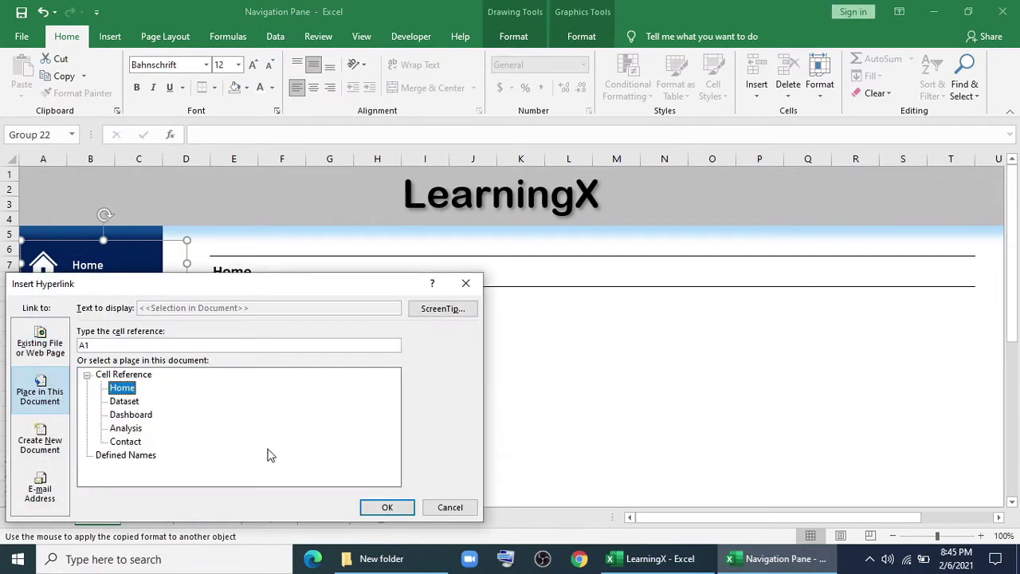
click(386, 508)
Link the Dataset and Dashboard sidebar labels to cell A1 of their matching sheets in this document
right_click(79, 312)
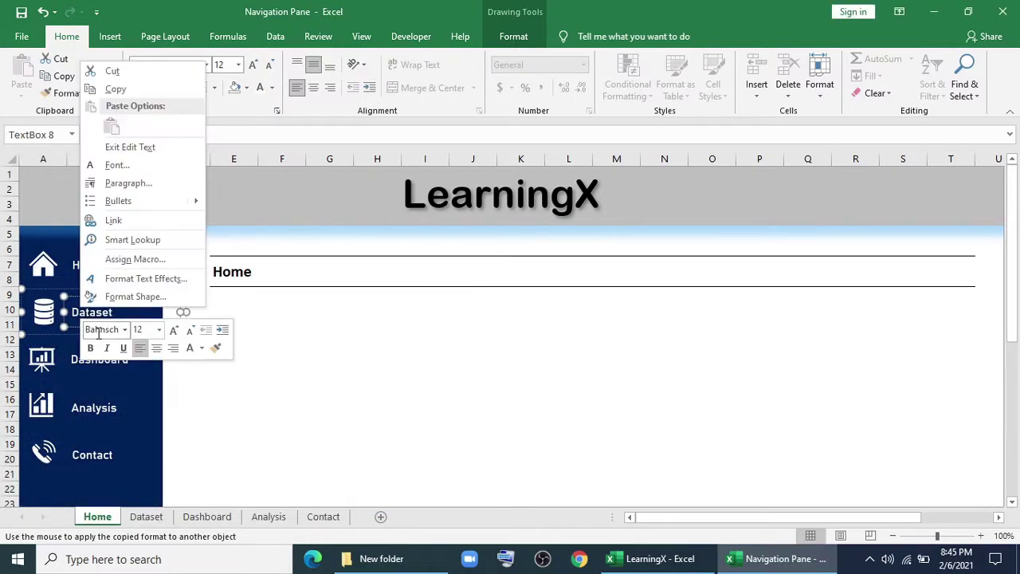
click(118, 220)
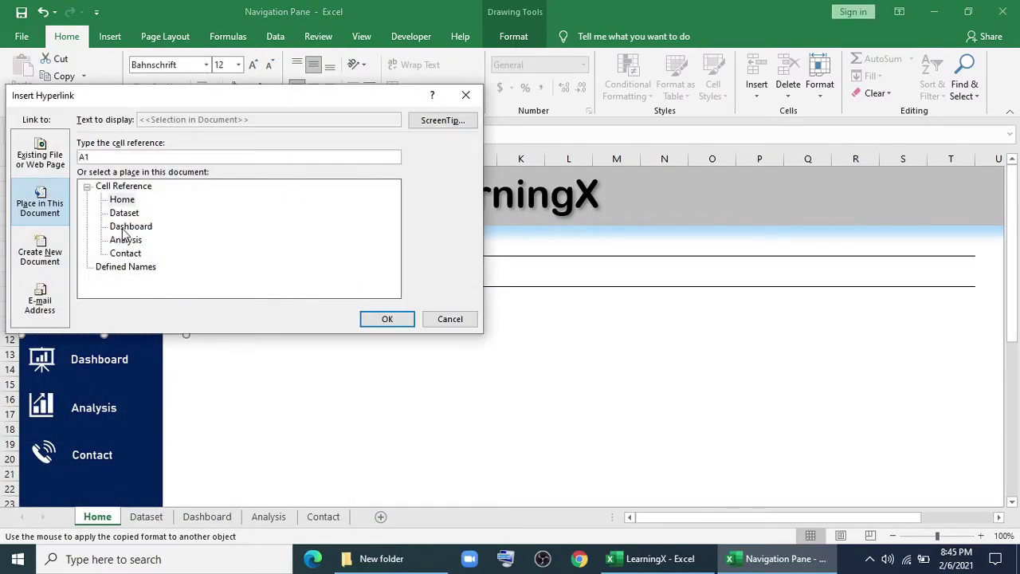
click(386, 319)
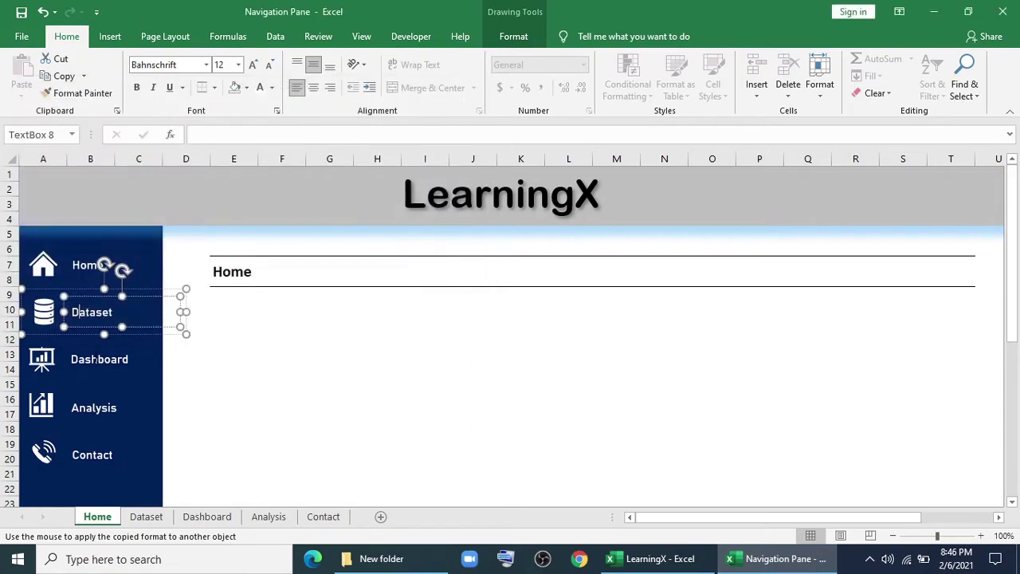
right_click(97, 360)
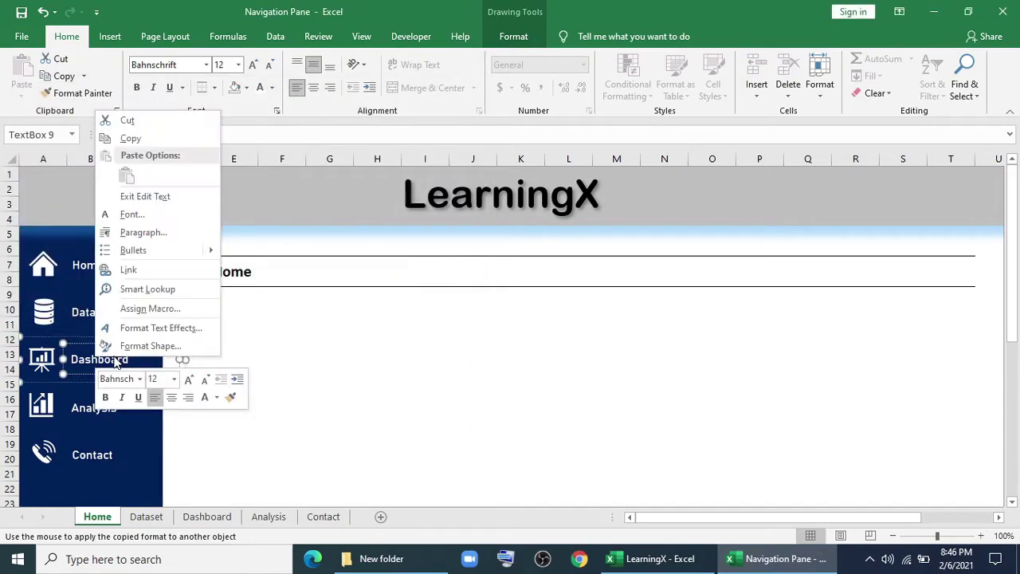
click(128, 271)
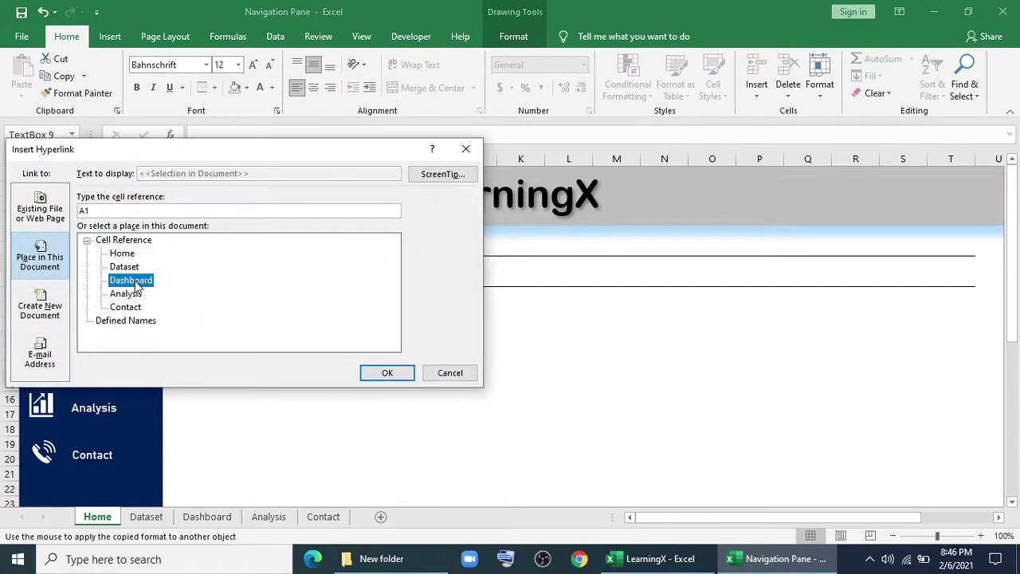
click(367, 370)
Link the Analysis and Contact sidebar labels to cell A1 of their matching sheets in this document
right_click(94, 407)
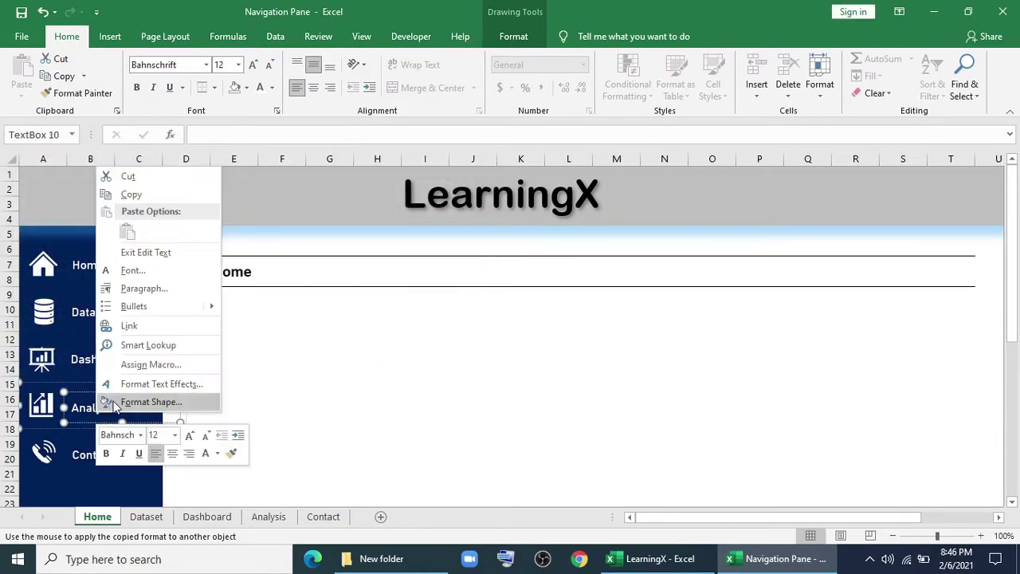
click(137, 327)
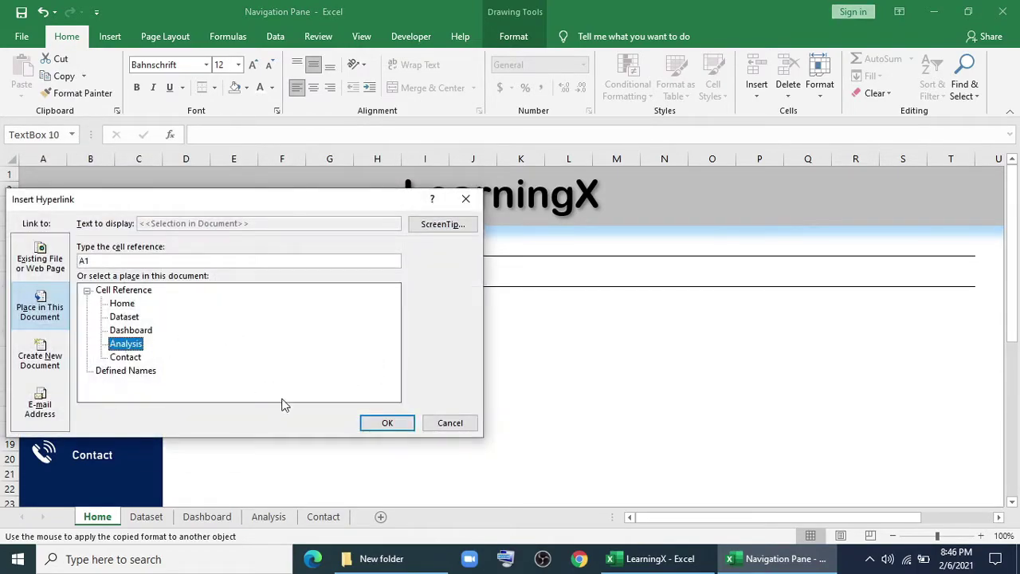
click(387, 423)
right_click(104, 456)
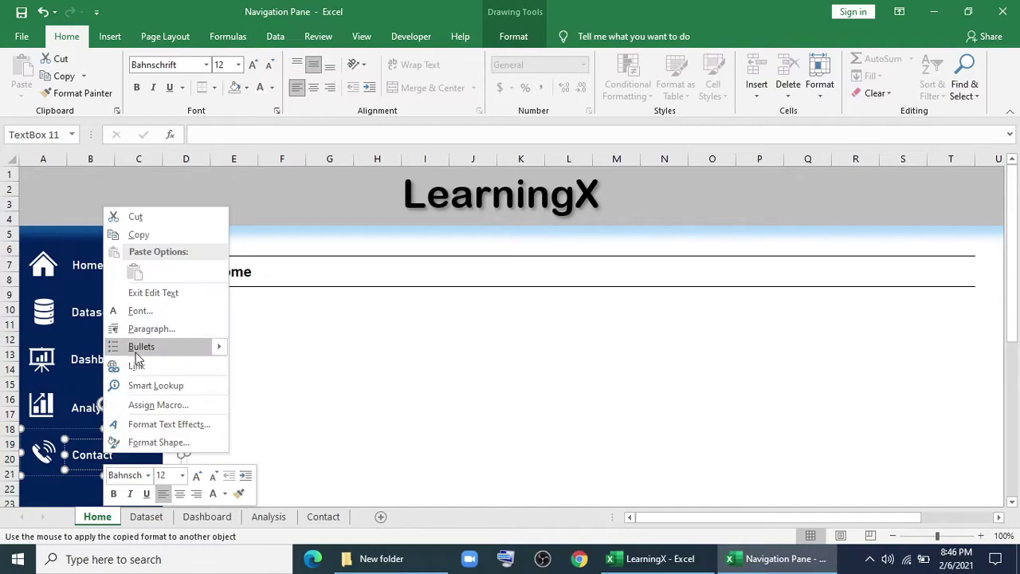
click(137, 365)
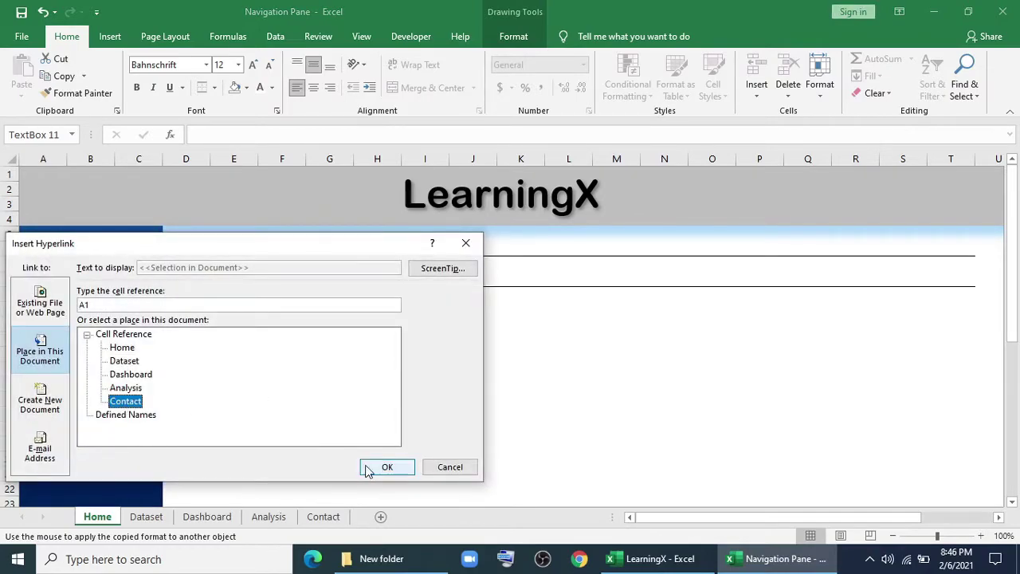
click(388, 467)
click(377, 442)
Test the sidebar links by following Home, Dataset, Dashboard, Analysis and Contact, ending on the Home sheet
click(110, 321)
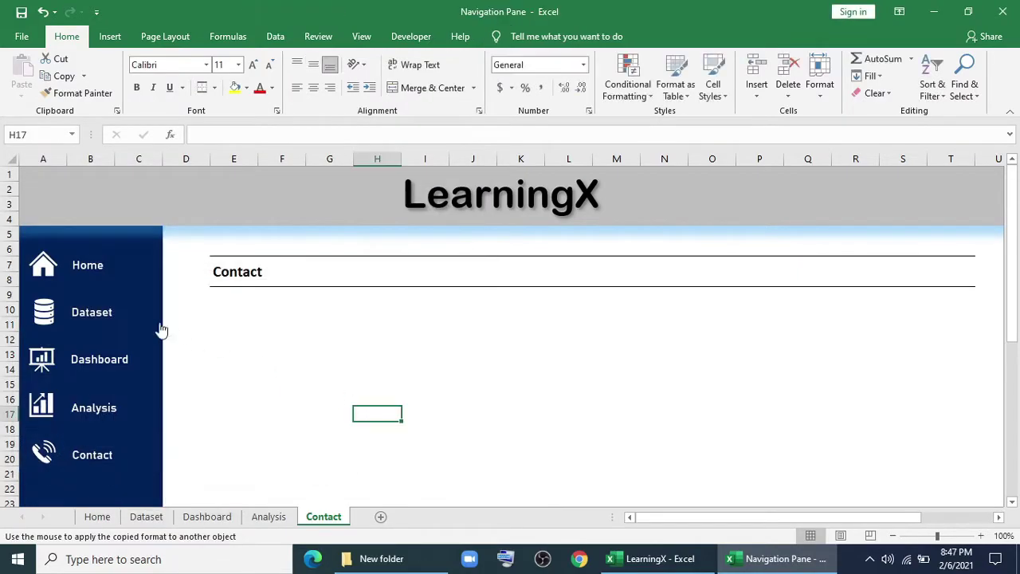
click(100, 271)
click(95, 319)
click(96, 360)
click(97, 410)
click(92, 458)
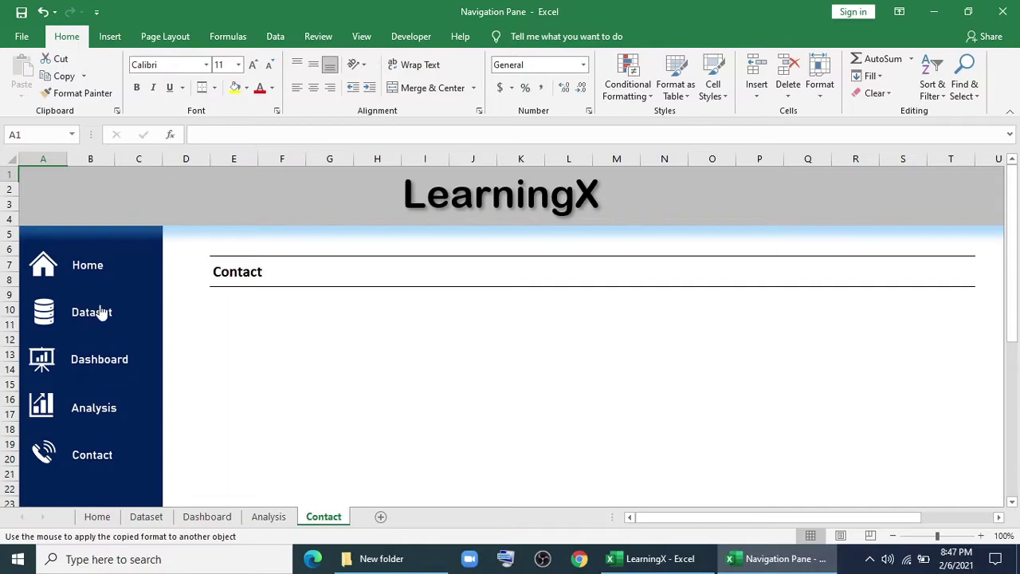
click(89, 271)
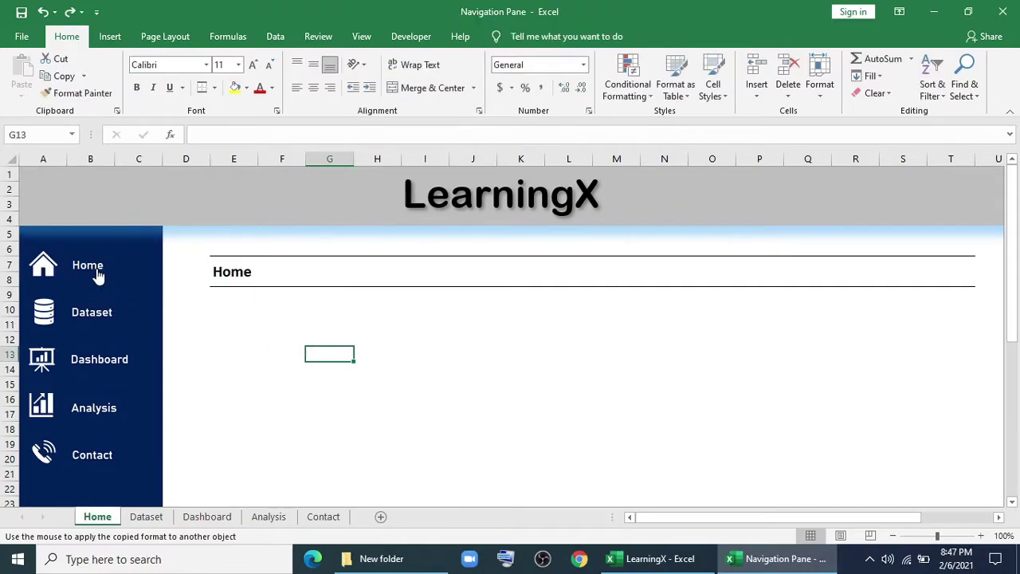
Fill the house icon in the Home sheet's sidebar with the gold theme color
right_click(97, 271)
key(Escape)
right_click(36, 264)
click(83, 226)
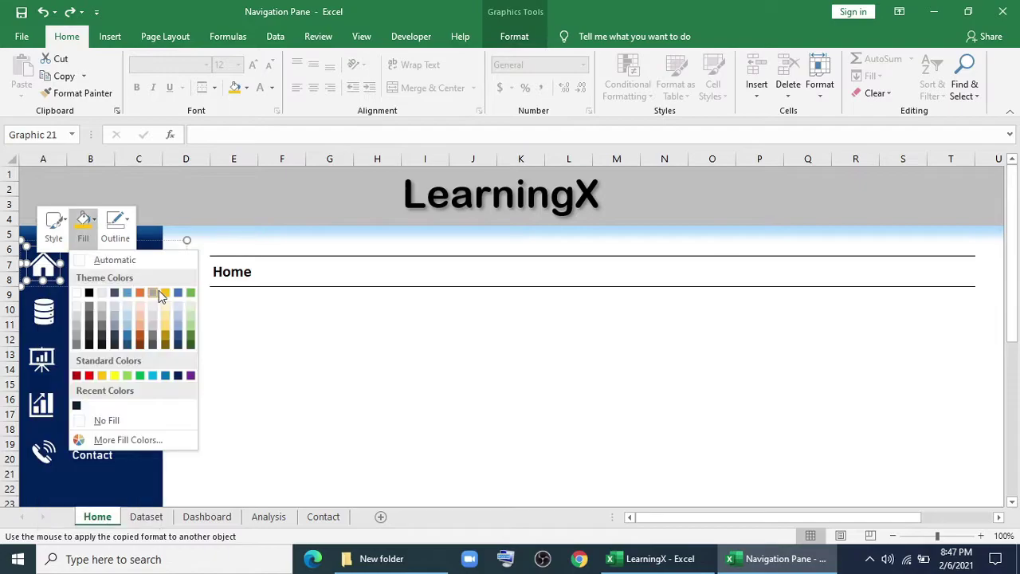
click(165, 295)
Set the text fill of the sidebar's Home label to the gold theme color
right_click(101, 273)
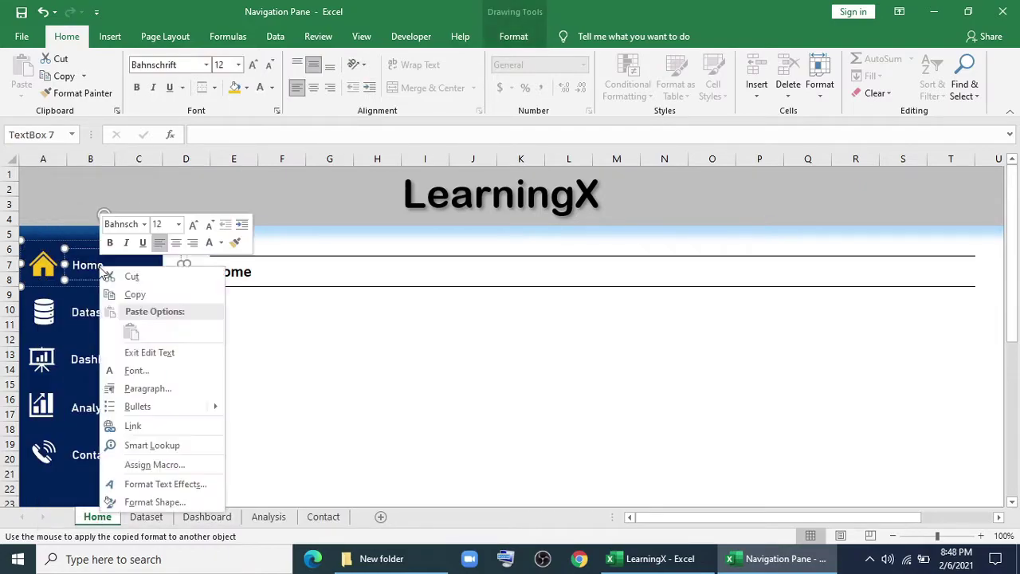
click(96, 267)
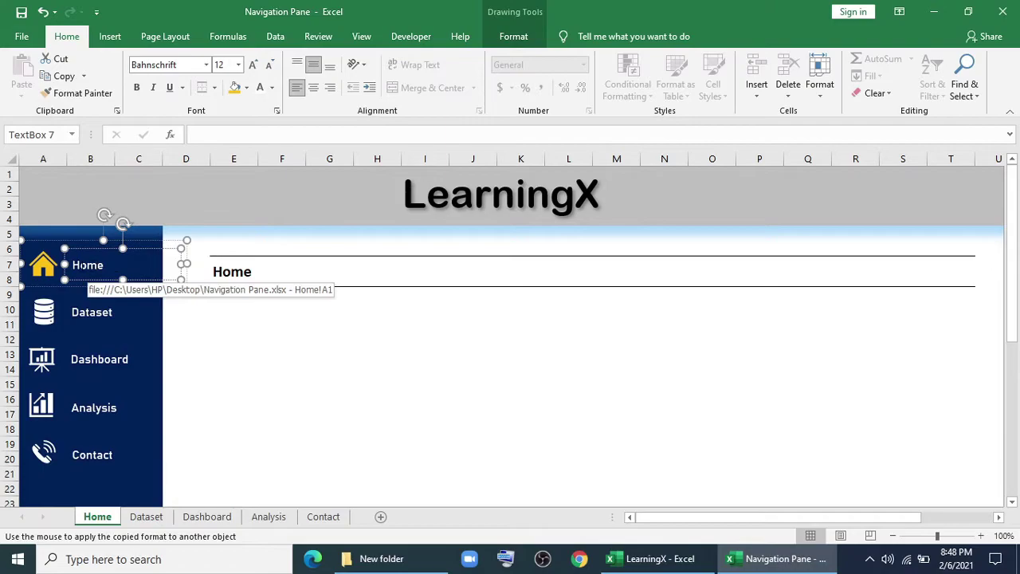
double_click(96, 268)
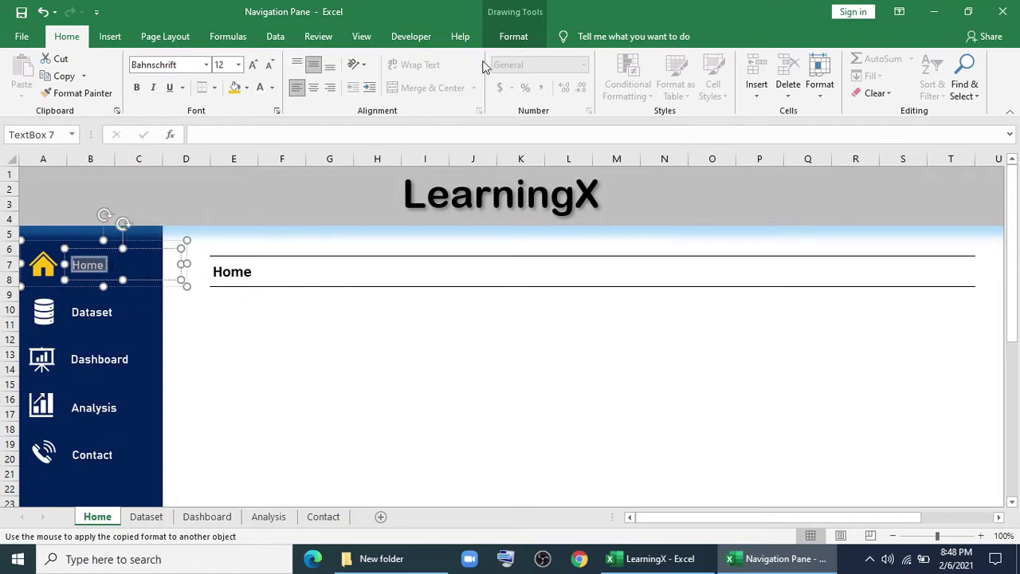
click(507, 38)
click(601, 64)
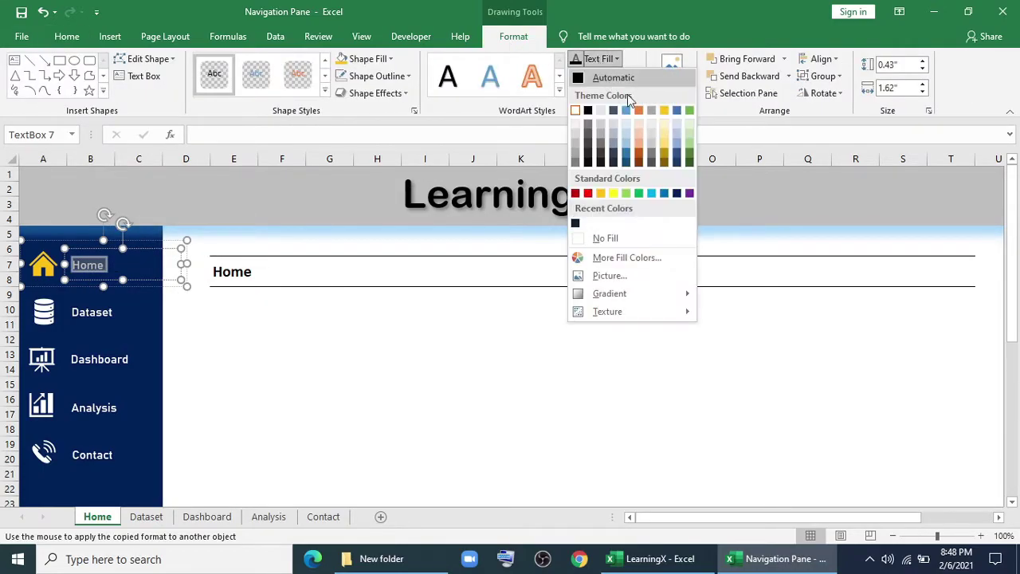
click(662, 111)
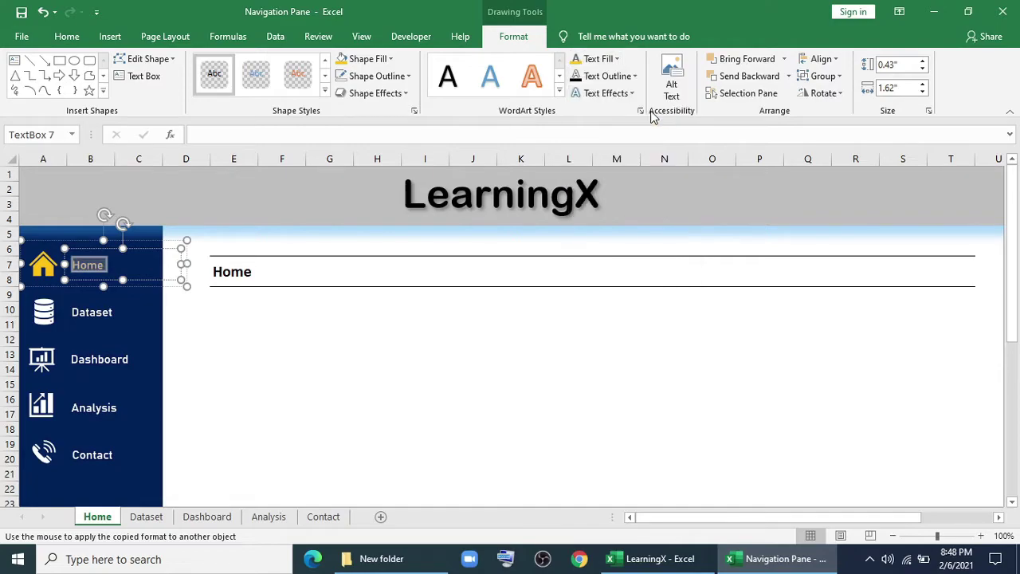
Change the sidebar's Home label to Arial Black and increase its font size by two steps
click(83, 36)
click(206, 64)
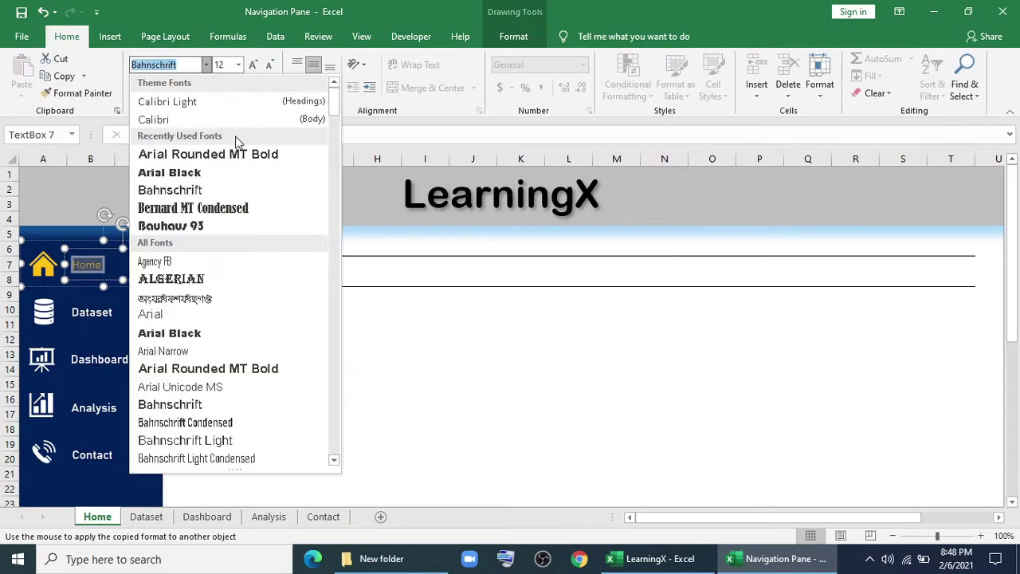
click(195, 329)
click(252, 62)
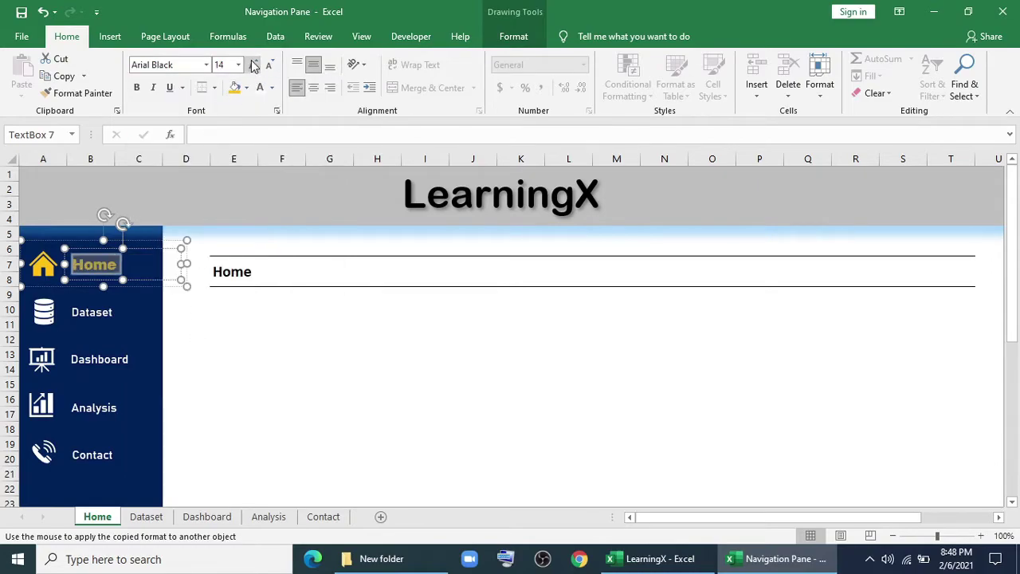
click(253, 66)
click(249, 362)
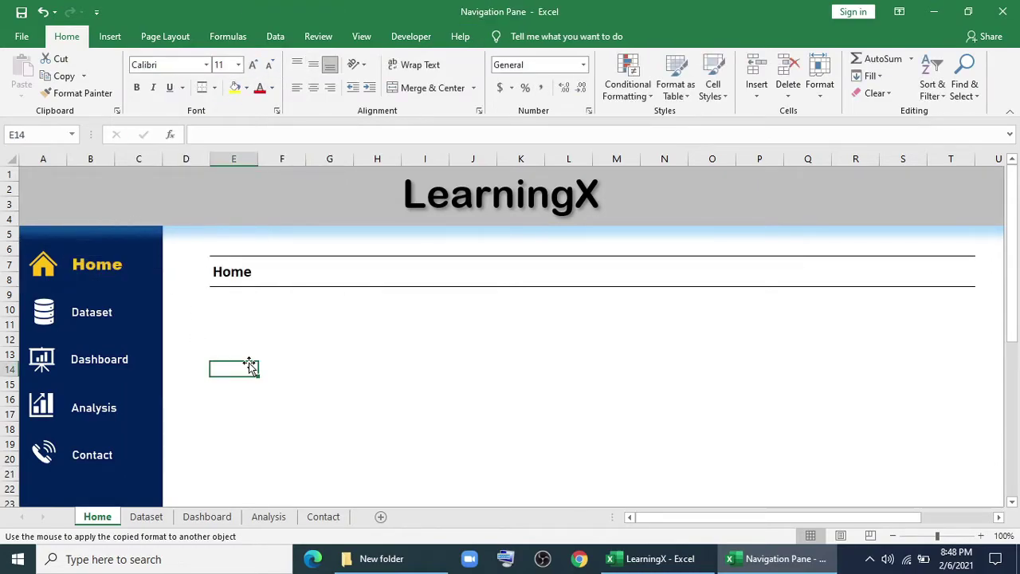
Go to the Dataset sheet, change the sidebar's Dataset label to Arial Black and increase its font size by two steps
click(109, 269)
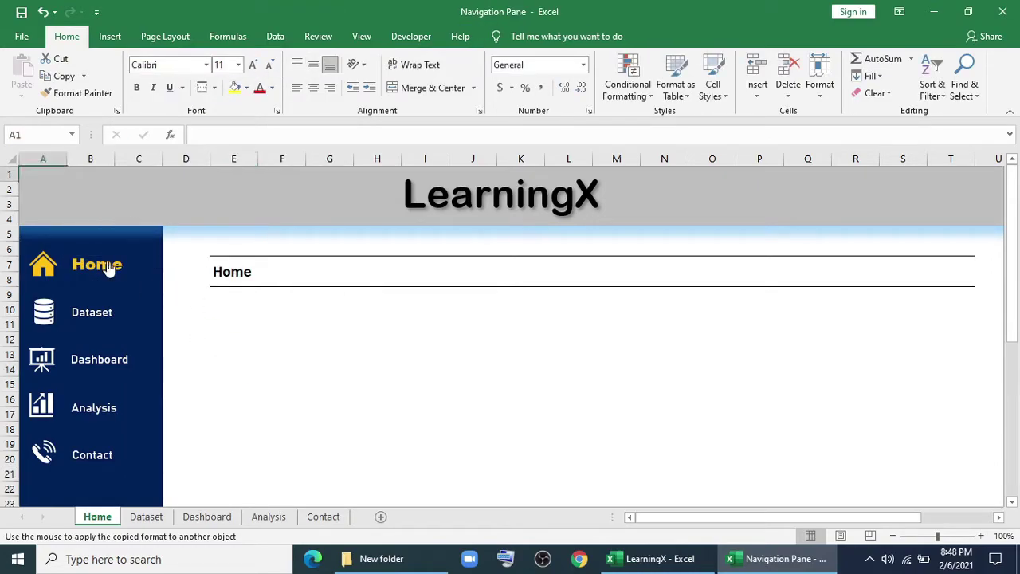
click(93, 317)
right_click(82, 319)
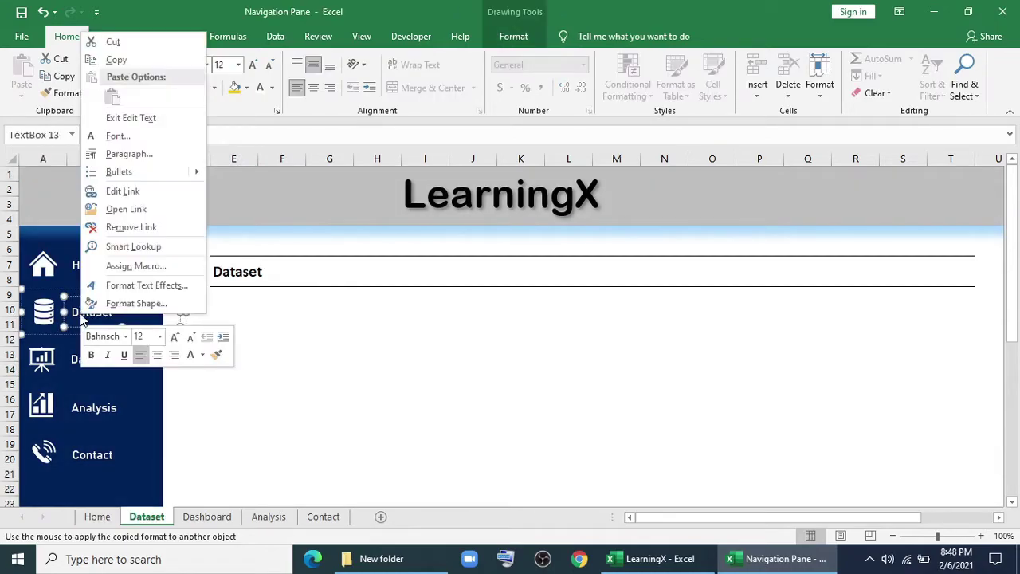
click(77, 311)
click(205, 66)
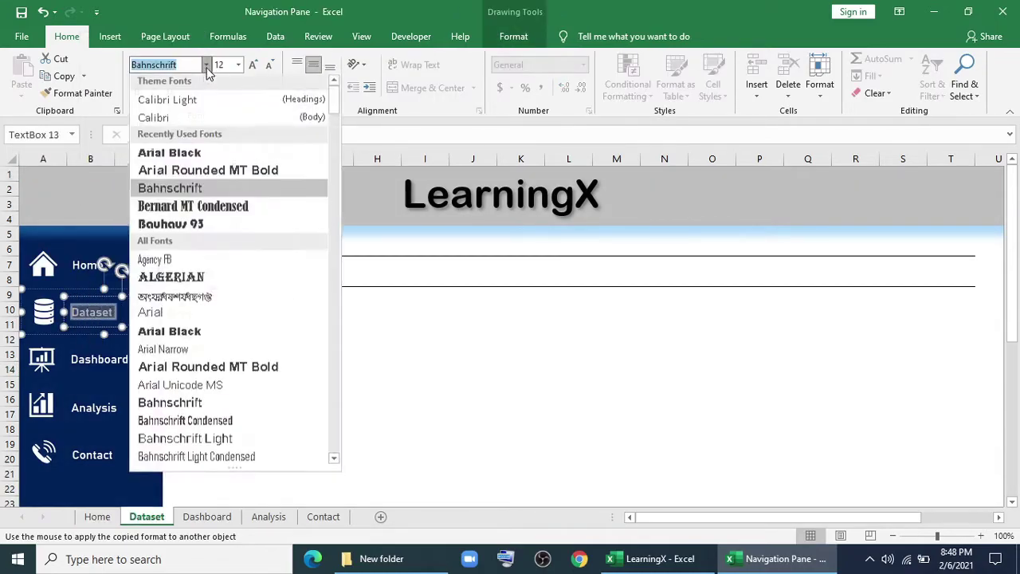
click(170, 155)
click(253, 65)
click(254, 65)
Set the Dataset label's text fill and the database icon's fill to the gold theme color on the Dataset sheet
click(514, 37)
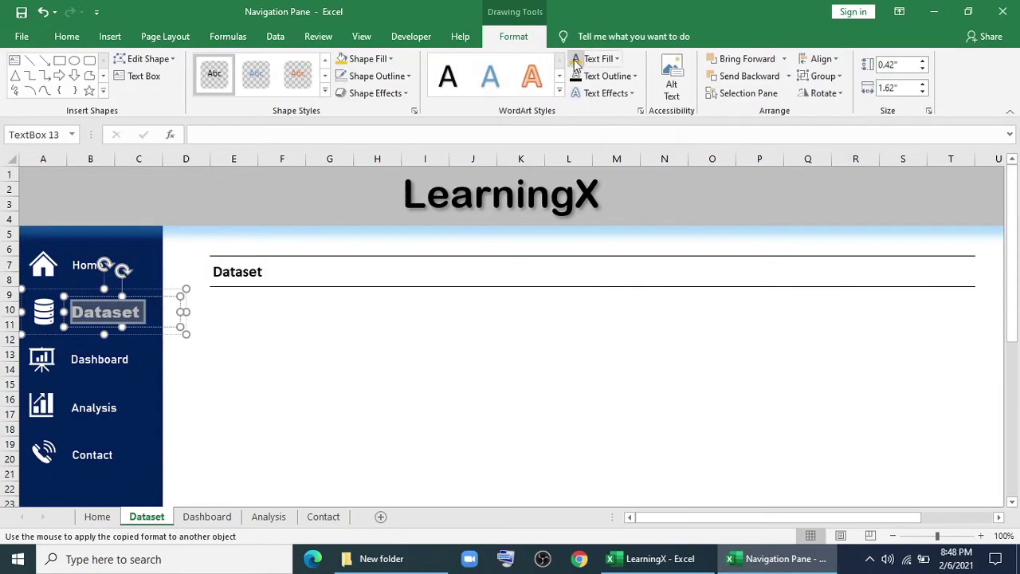
right_click(45, 314)
click(90, 341)
click(174, 168)
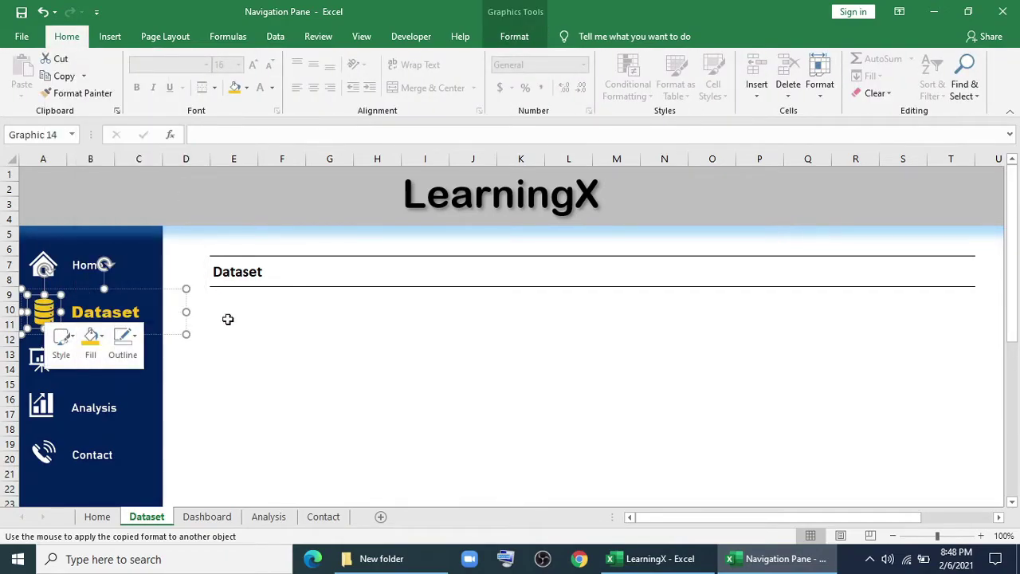
click(234, 392)
Reduce the Dataset label's font size by one step, comparing the Home and Dataset sheets through the sidebar links
click(94, 275)
click(101, 311)
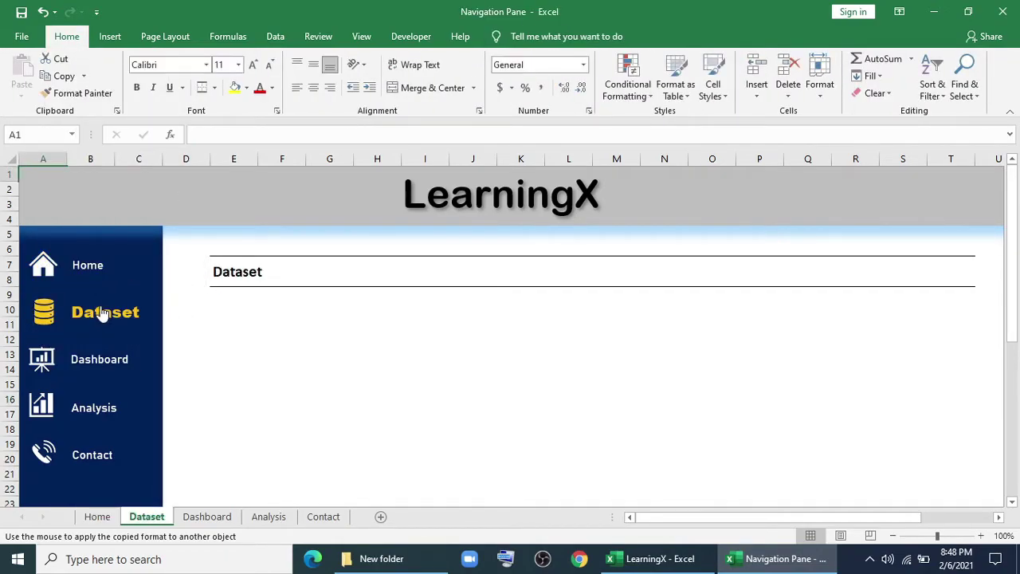
ctrl+click(94, 311)
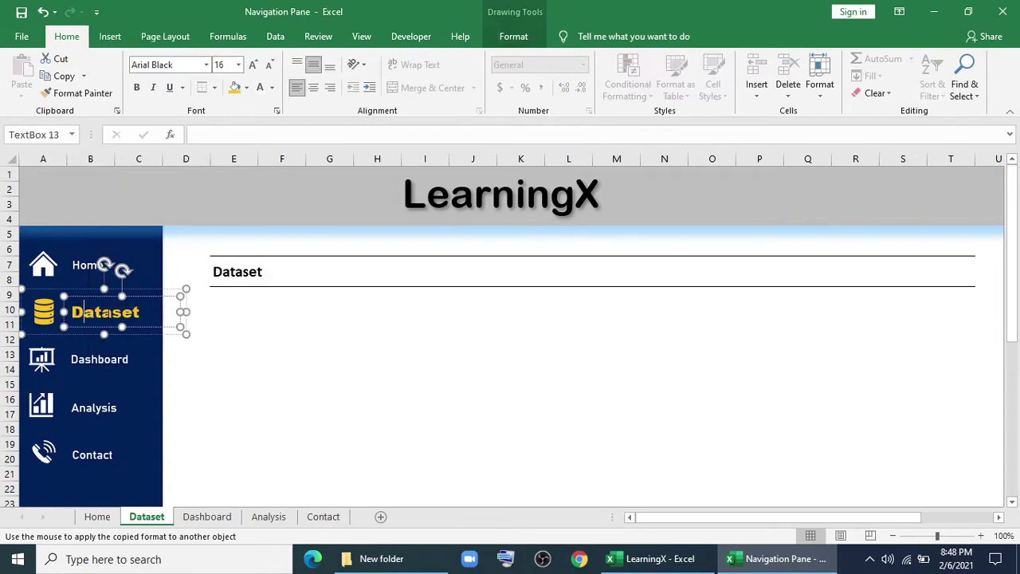
drag(115, 314, 141, 312)
click(269, 67)
click(306, 334)
click(94, 271)
click(103, 313)
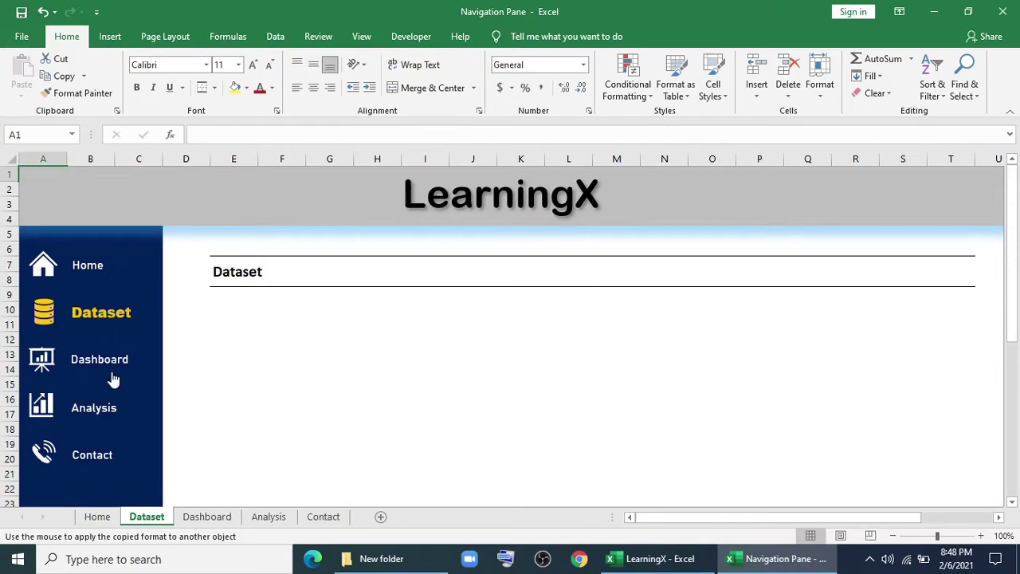
On the Dashboard sheet, format the sidebar's Dashboard label in larger Arial Black and color the label and its icon gold
click(107, 366)
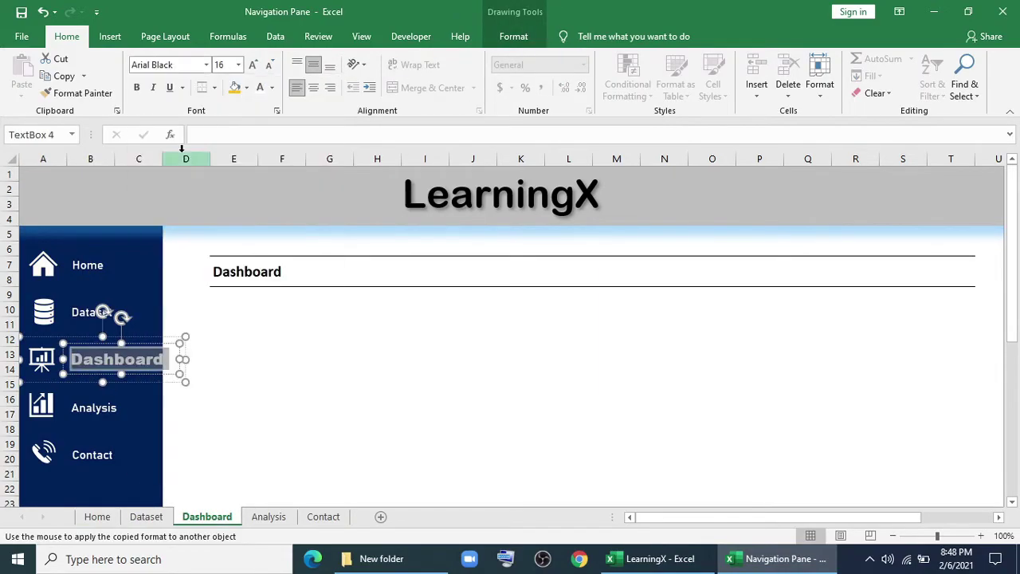
right_click(48, 360)
right_click(112, 365)
key(Escape)
On the Analysis sheet, format the sidebar's Analysis label in larger Arial Black and color the label and its chart icon gold
click(100, 407)
right_click(91, 407)
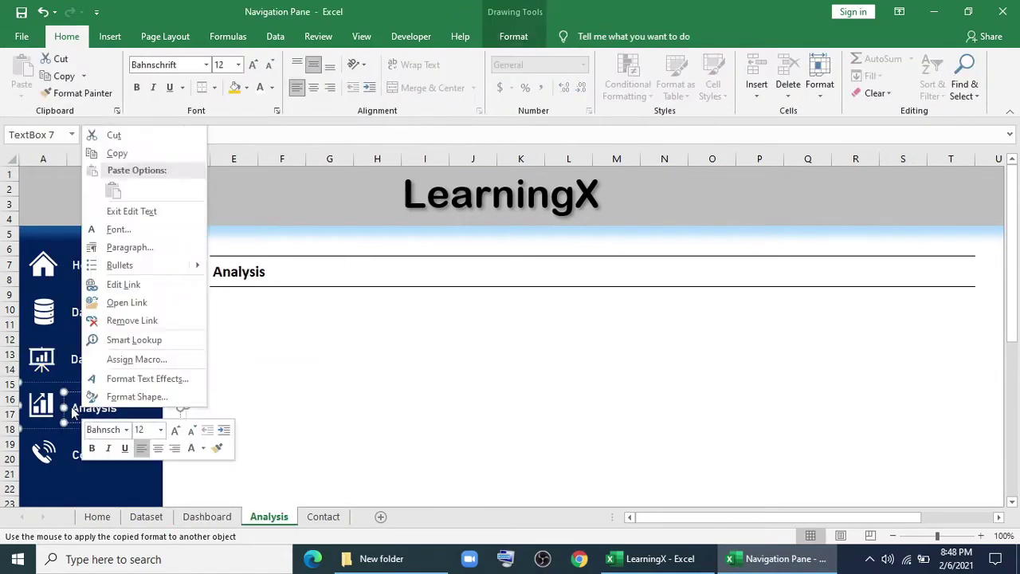
key(Escape)
right_click(66, 400)
key(Escape)
On the Contact sheet, format the sidebar's Contact label in larger Arial Black and color the label and its phone icon gold
click(92, 454)
right_click(78, 454)
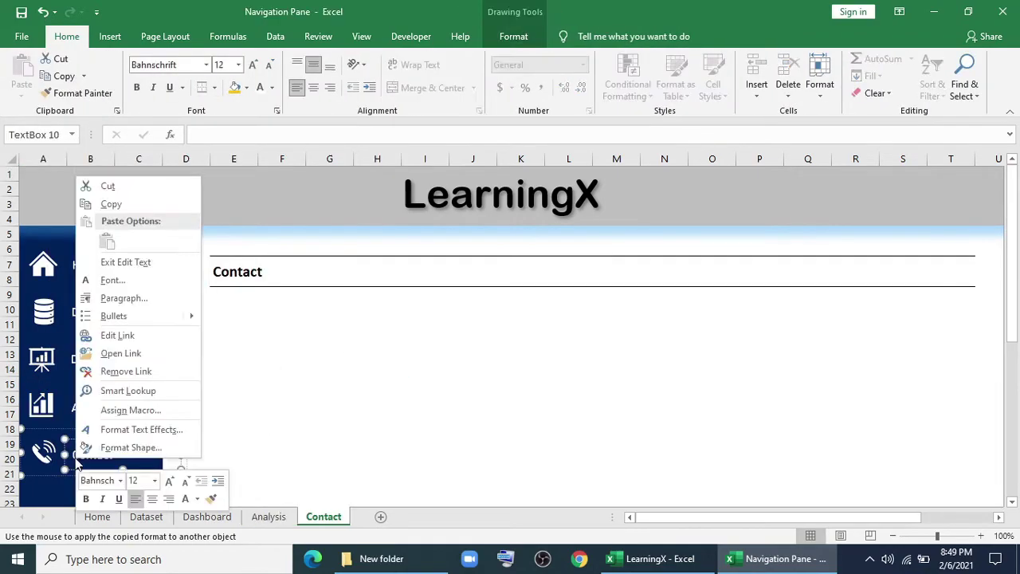
key(Escape)
click(513, 36)
click(66, 36)
click(92, 454)
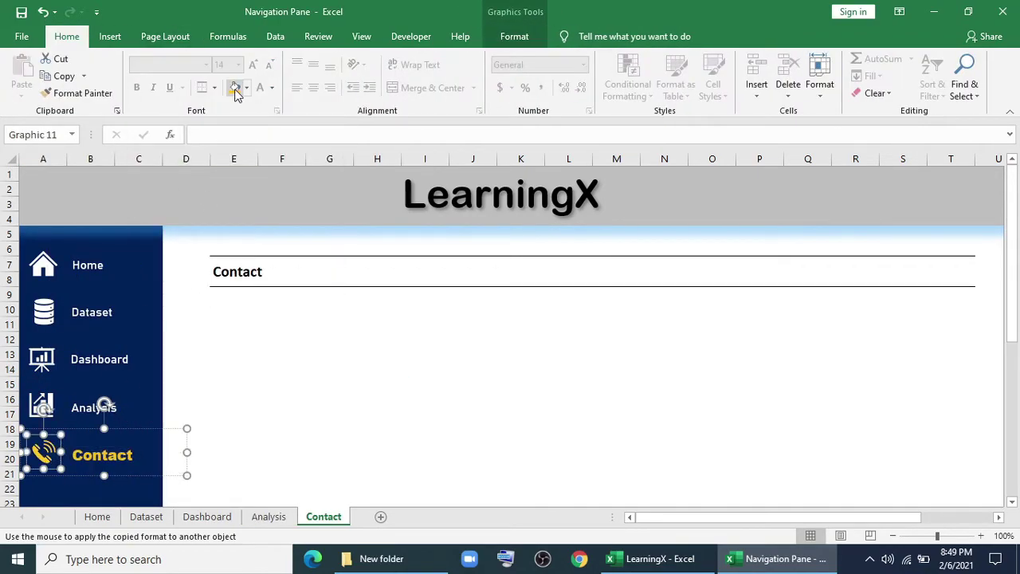
Test the highlighted sidebar by following the links from Home through Dataset, Dashboard, Analysis and Contact, and back up to Home
click(92, 264)
click(99, 315)
click(99, 362)
click(99, 409)
click(100, 454)
click(94, 410)
click(89, 363)
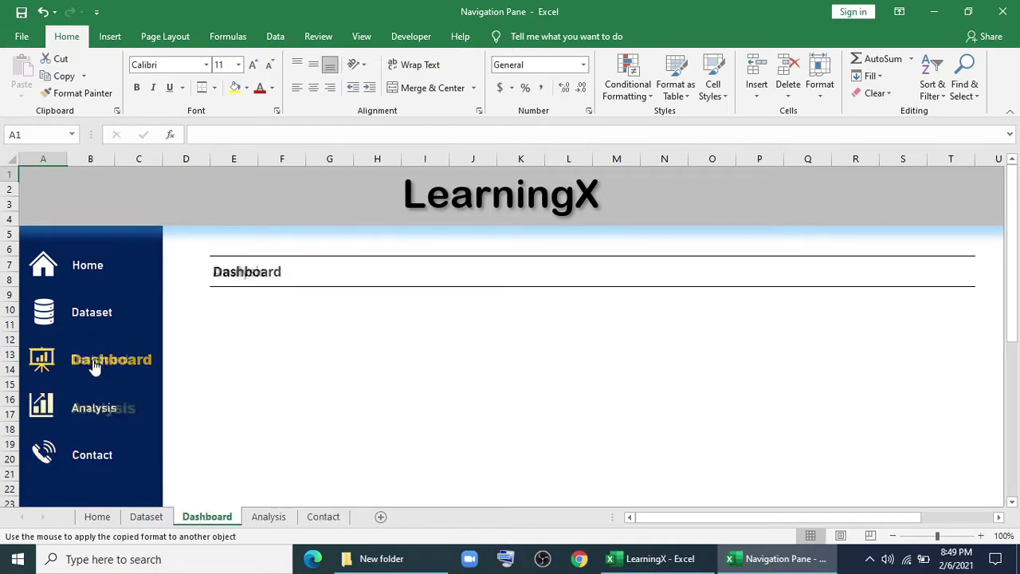
click(87, 315)
click(93, 266)
Copy the six dashboard cards from Sheet1 of the LearningX workbook and paste them at cell E11 of the Navigation Pane's Home sheet
mouse_move(683, 570)
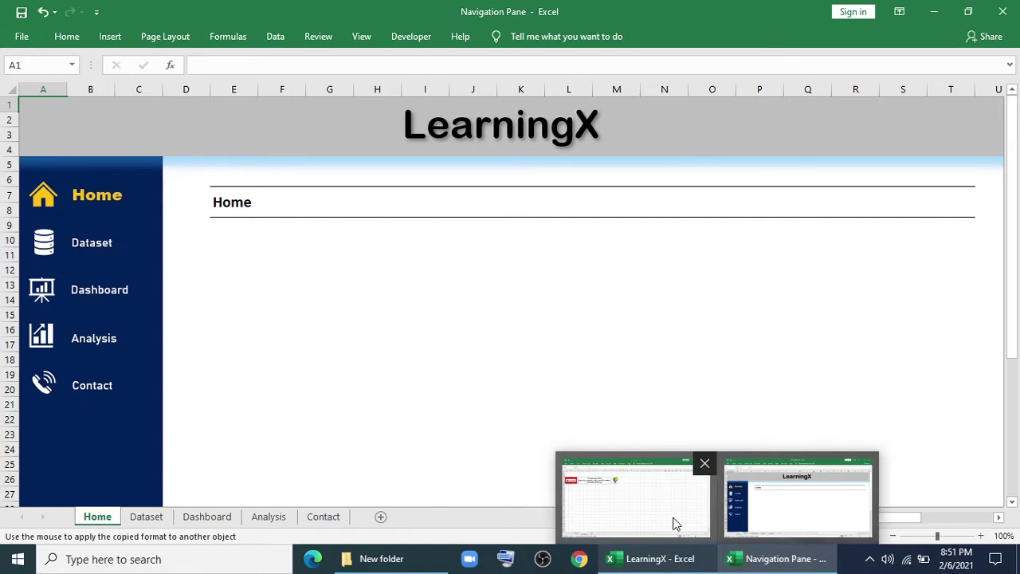
click(674, 524)
click(107, 516)
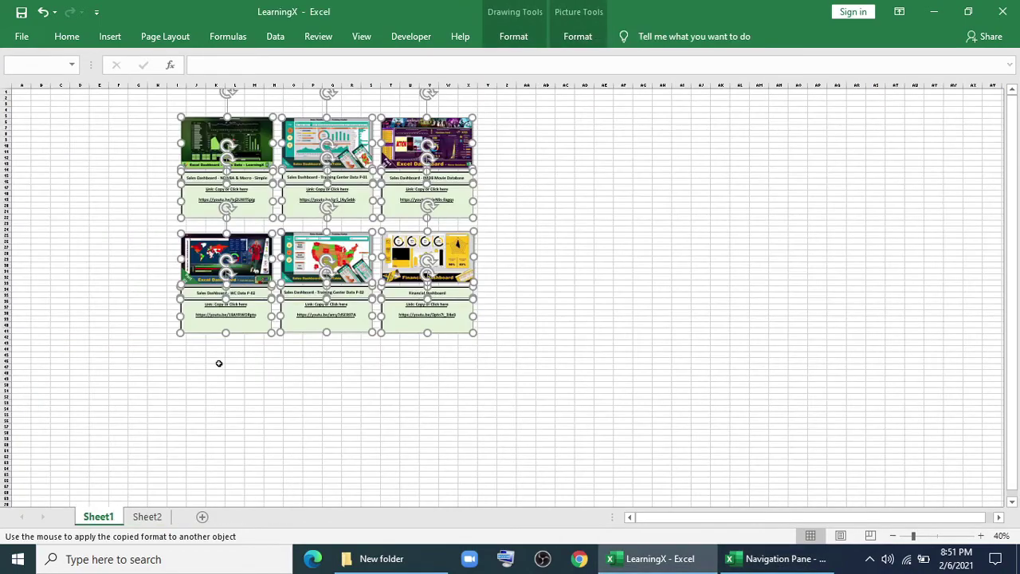
click(741, 557)
click(228, 253)
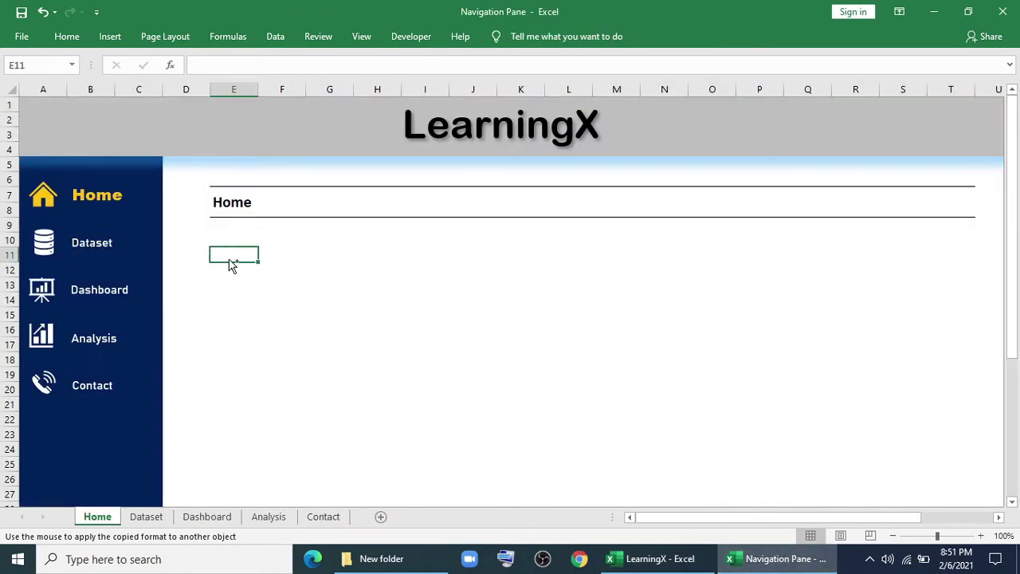
key(ctrl+v)
scroll(457, 296, down, 4)
scroll(455, 301, up, 4)
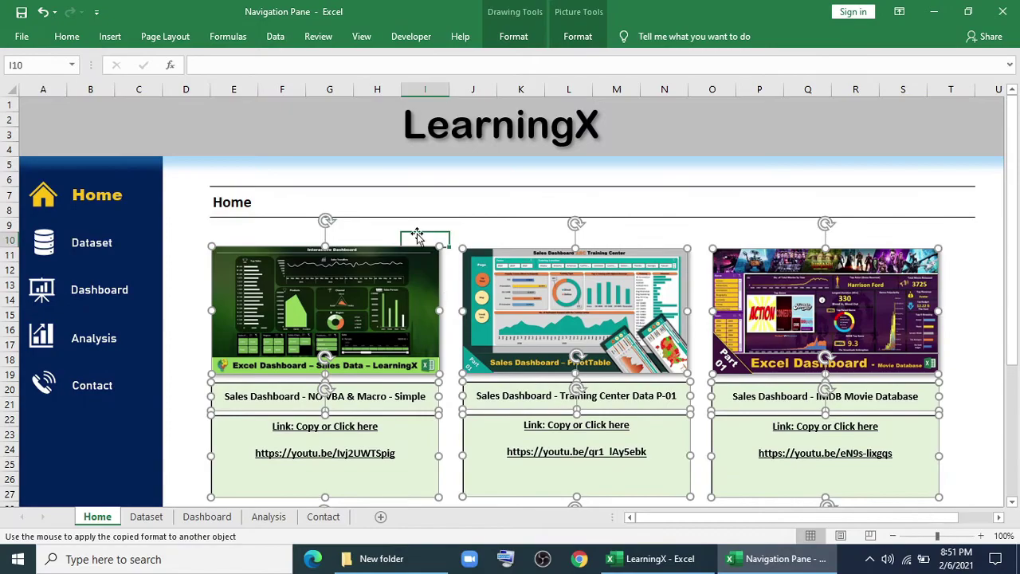
click(416, 236)
scroll(422, 255, down, 5)
scroll(417, 279, up, 5)
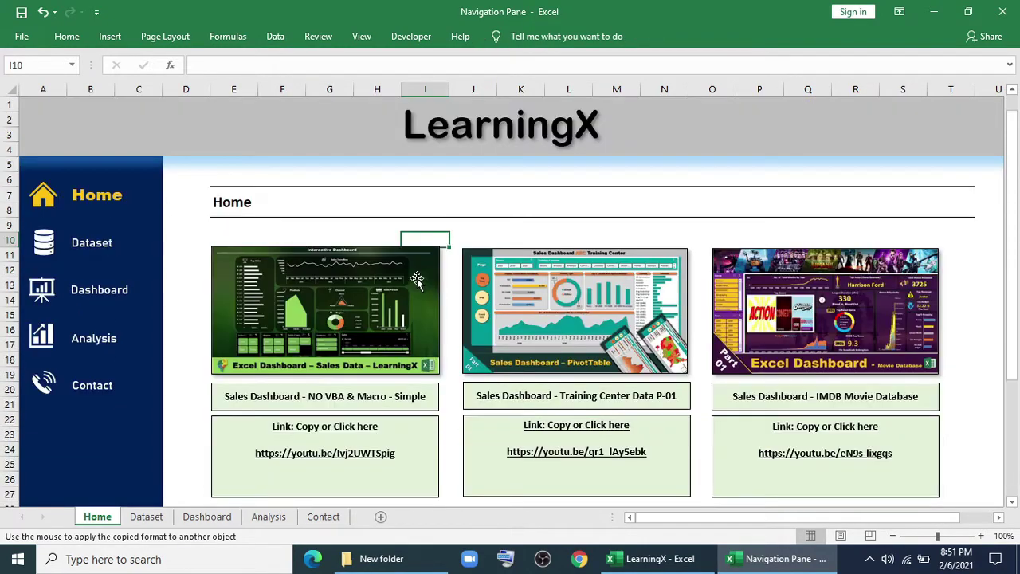
Insert a picture from the Desktop folder on each of the Dataset, Dashboard and Analysis sheets
click(103, 244)
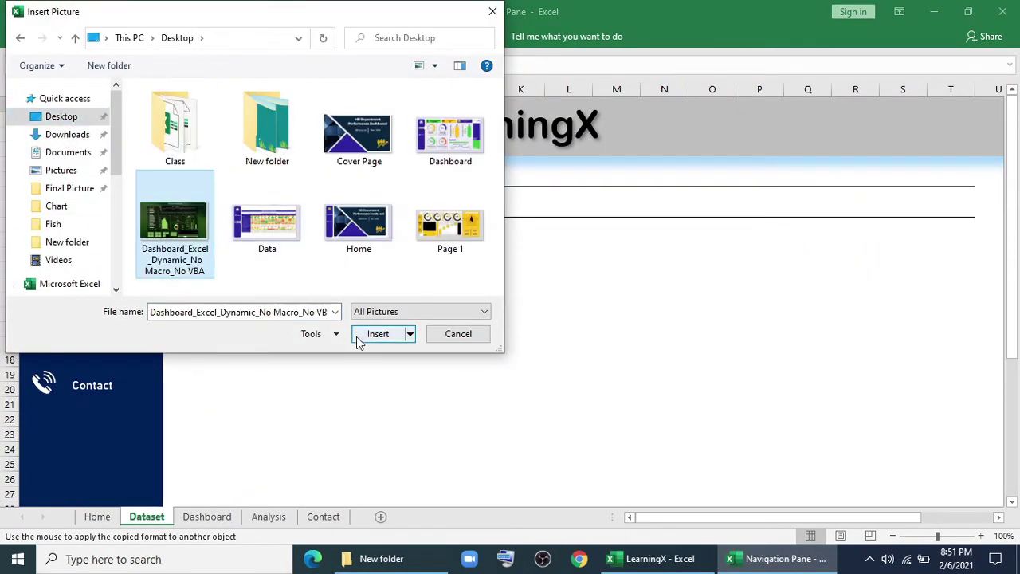
click(358, 341)
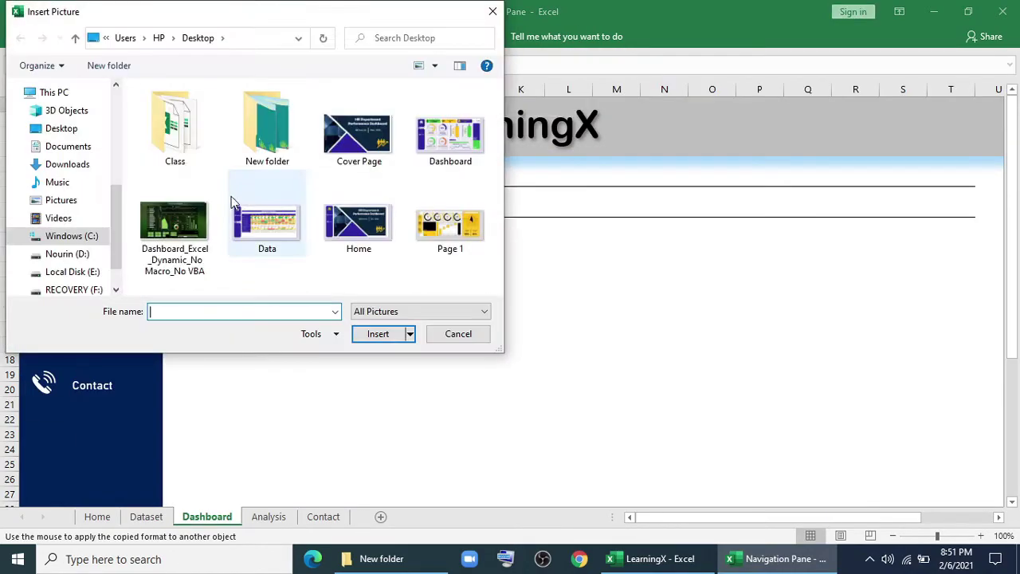
click(374, 332)
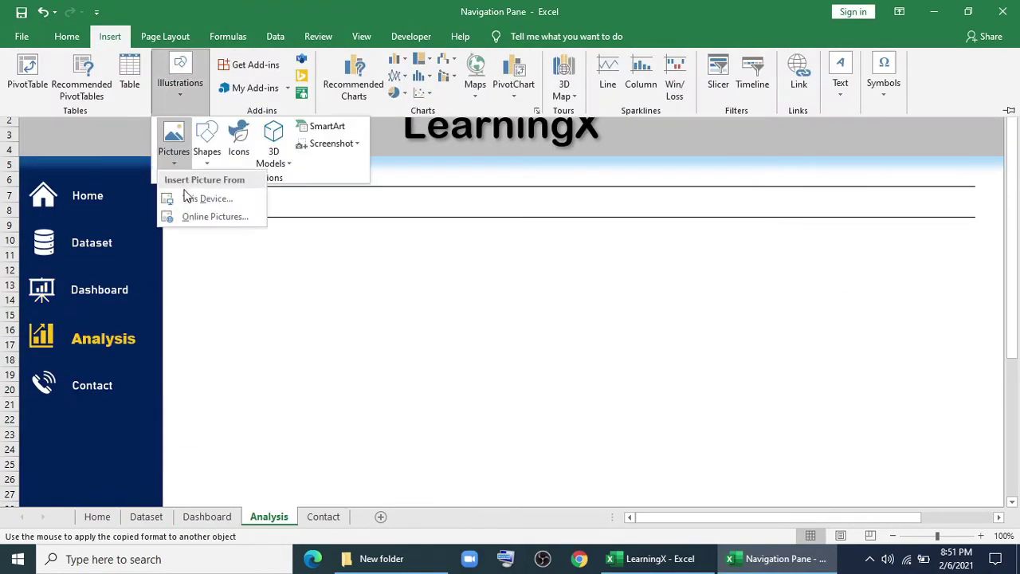
click(208, 198)
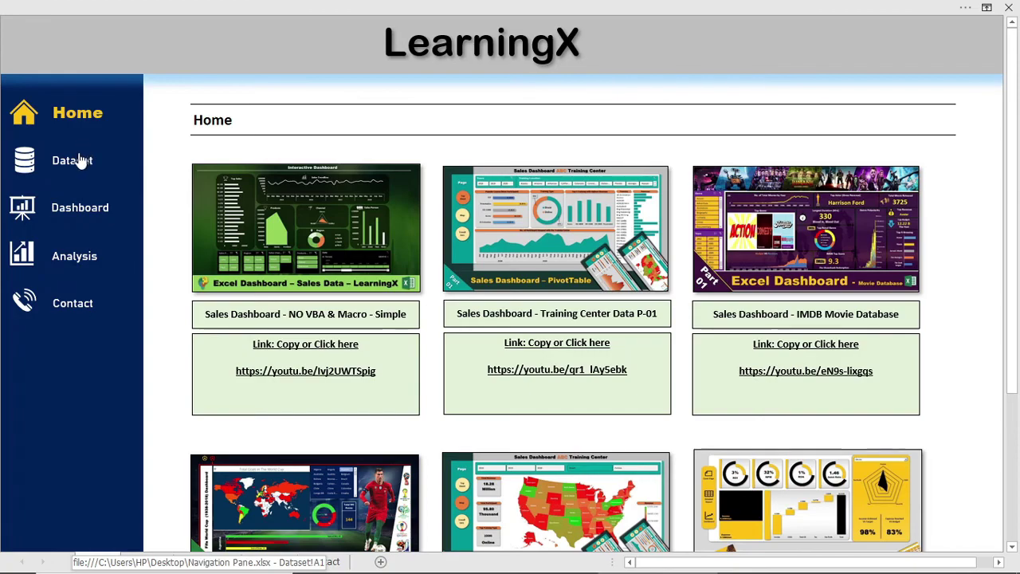
Check the finished sheets by following the sidebar links to Dataset, Dashboard, Analysis and Contact
click(74, 161)
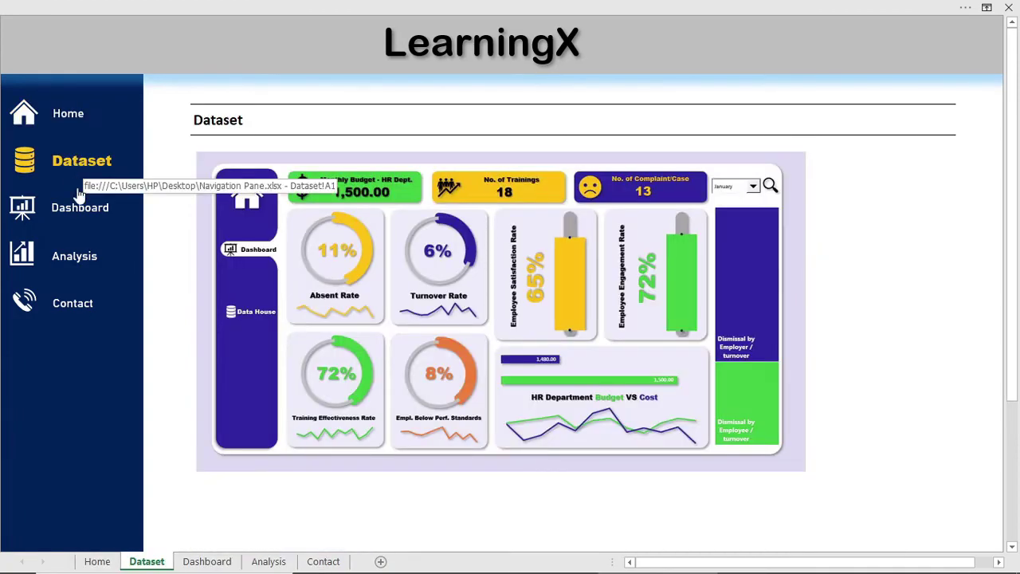
click(80, 208)
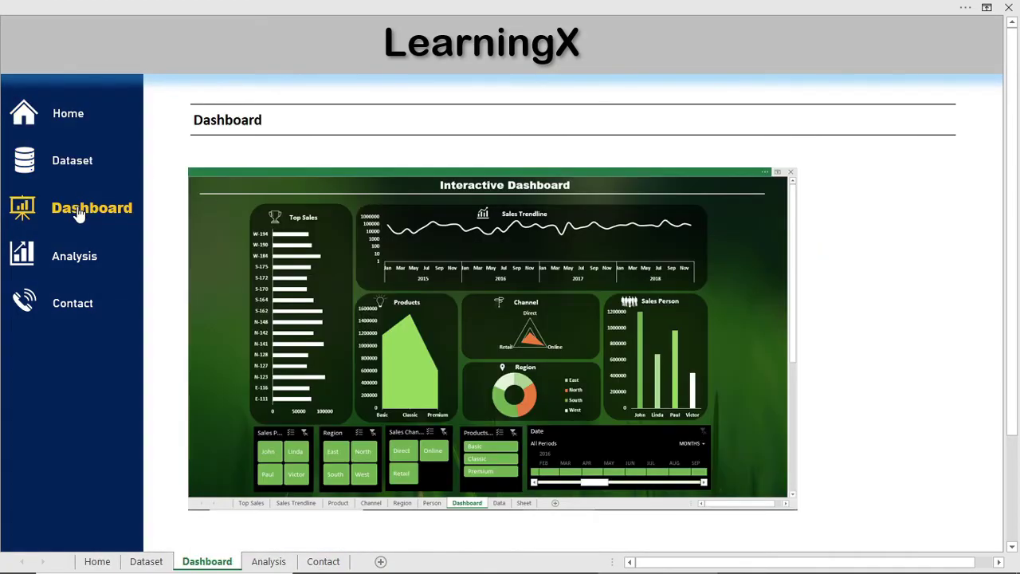
click(79, 263)
click(81, 317)
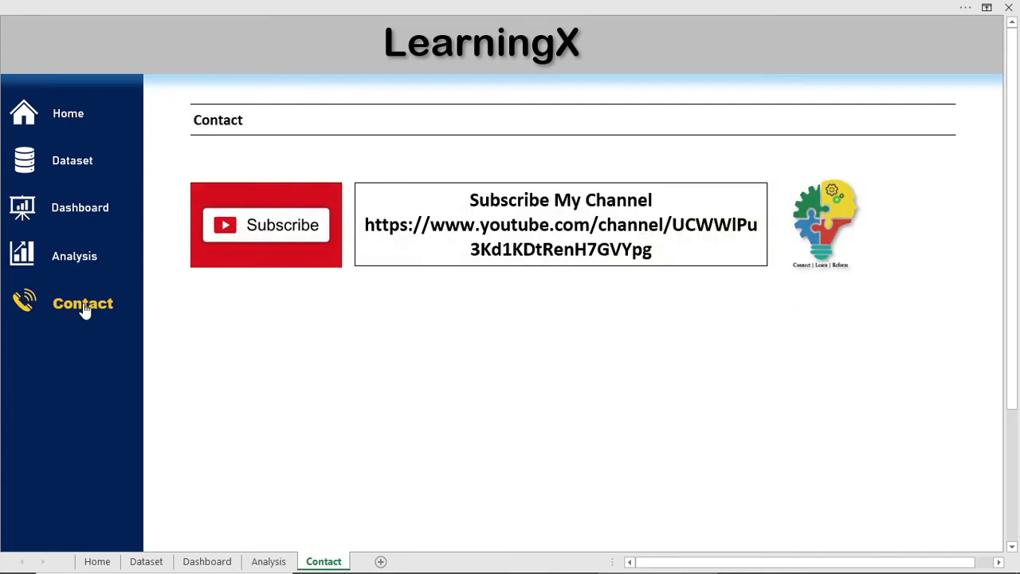